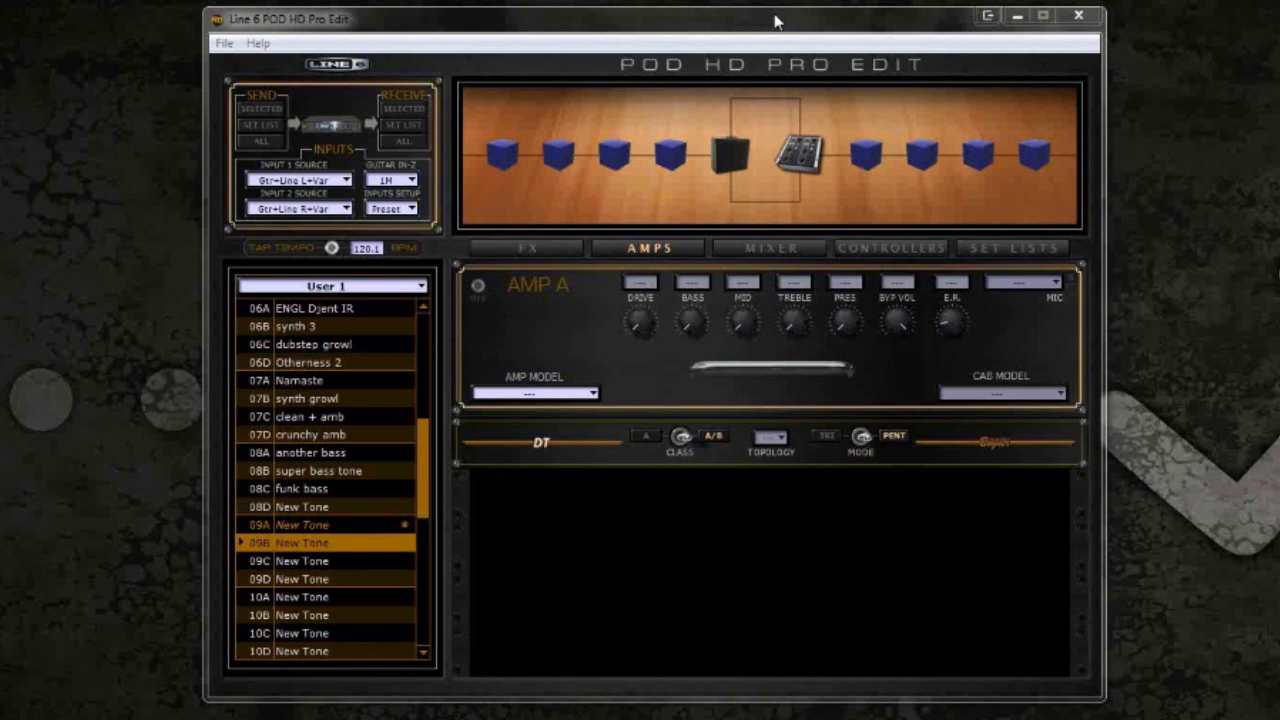
Step: Select the Angel F-Ball Pre amp model, keep the 4x12 XXL V-30 cab, and use a 57 Off Axis mic
click(775, 20)
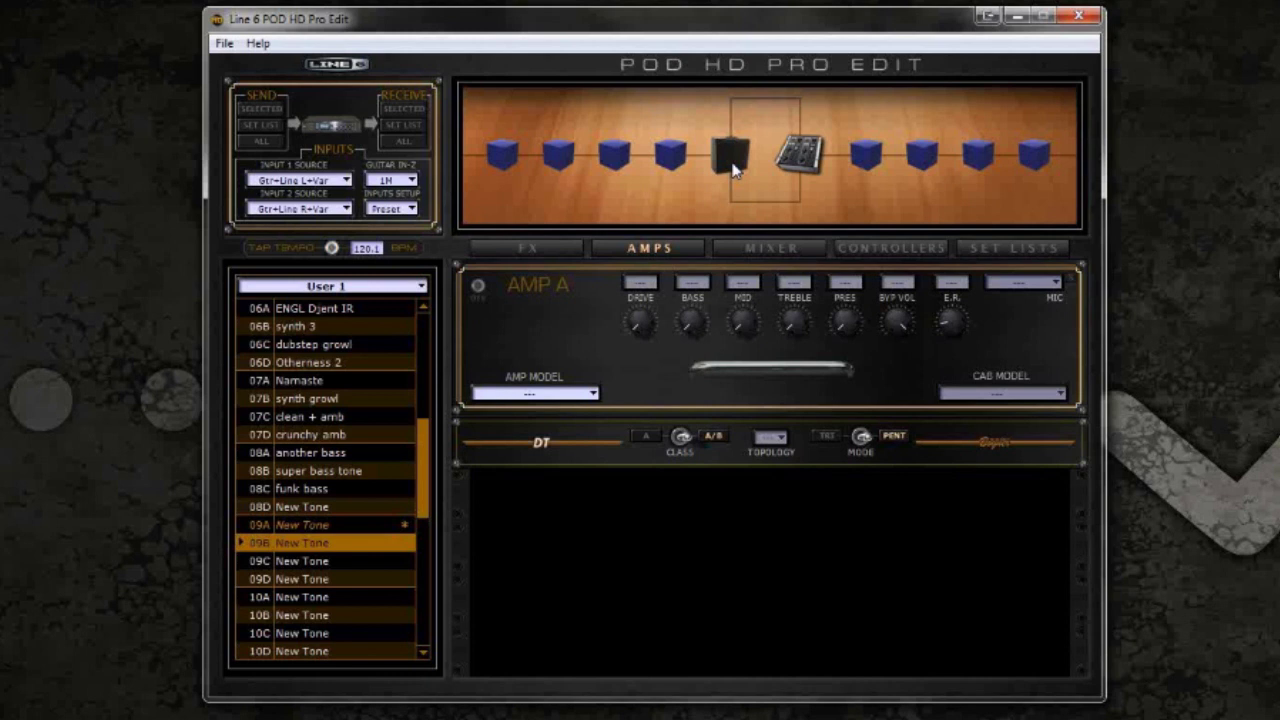
click(563, 394)
click(570, 553)
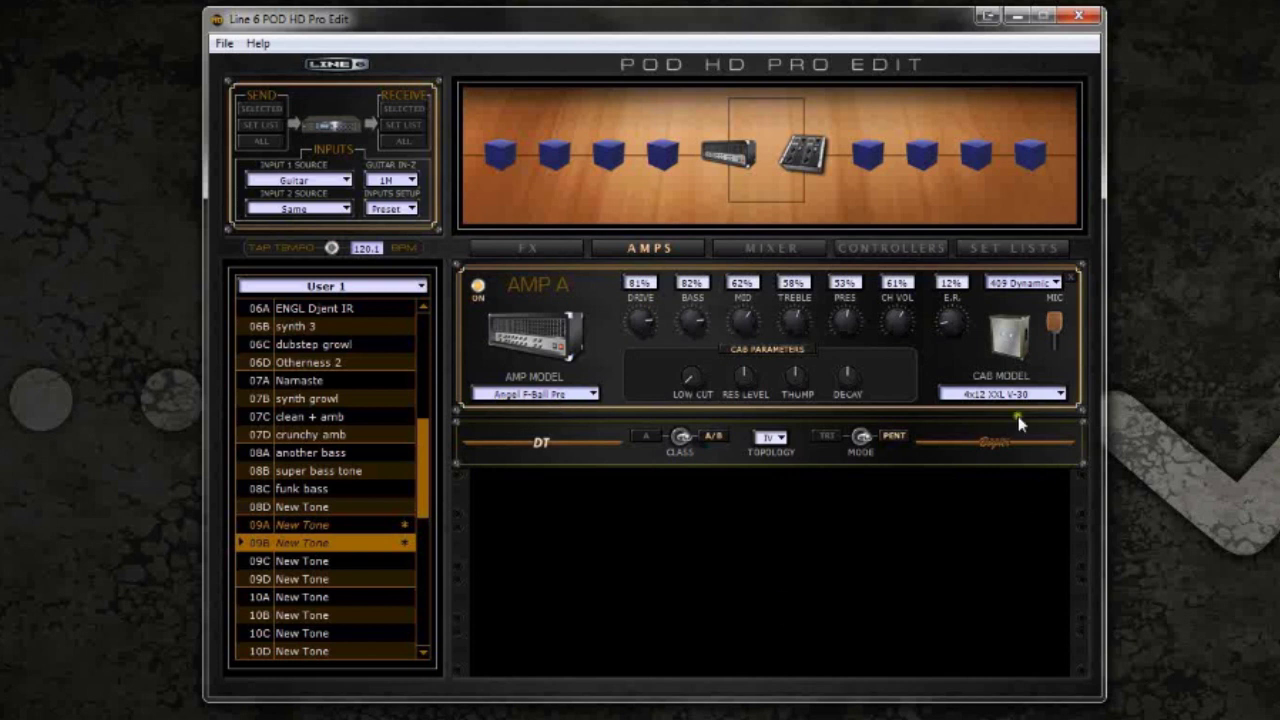
click(1036, 396)
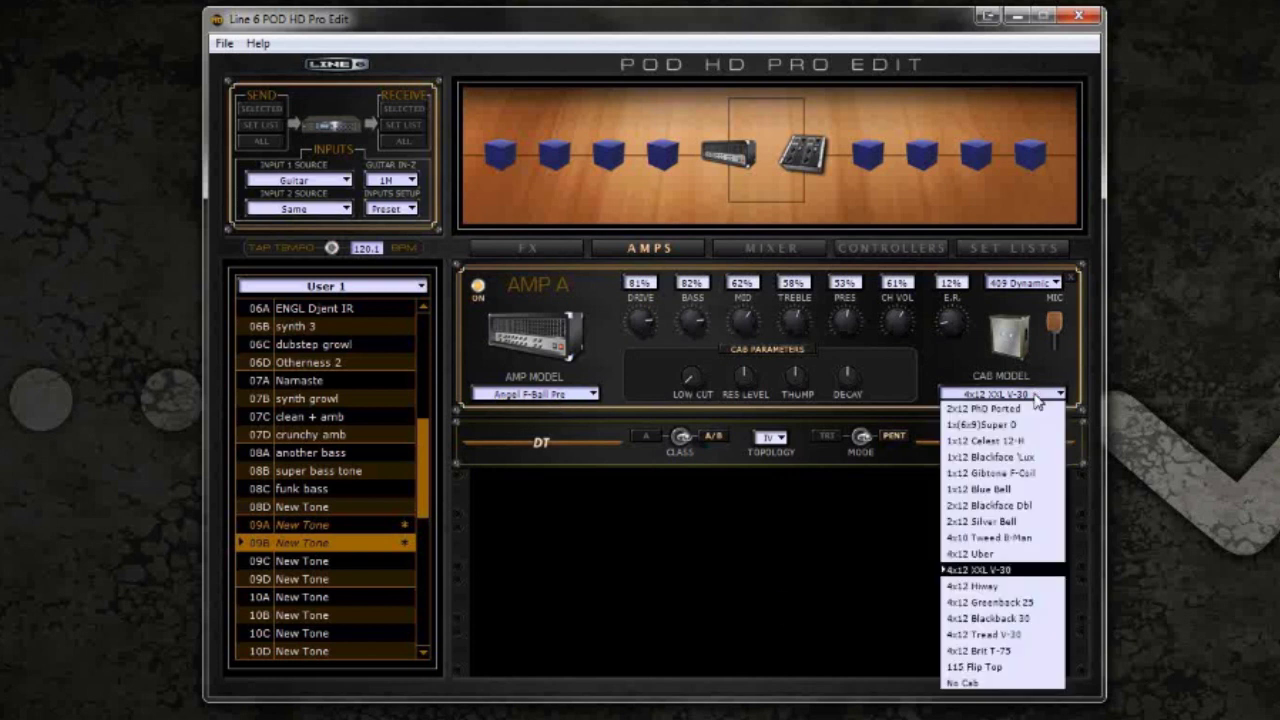
click(1040, 398)
click(1035, 287)
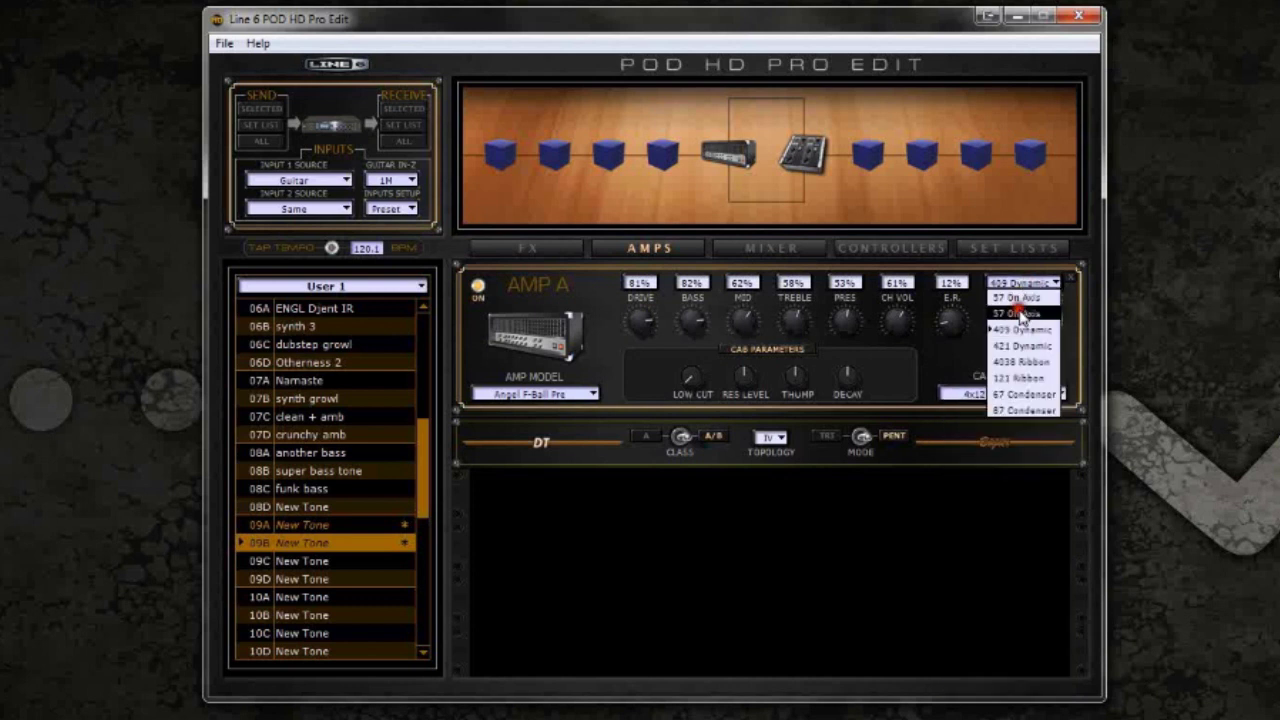
click(1010, 309)
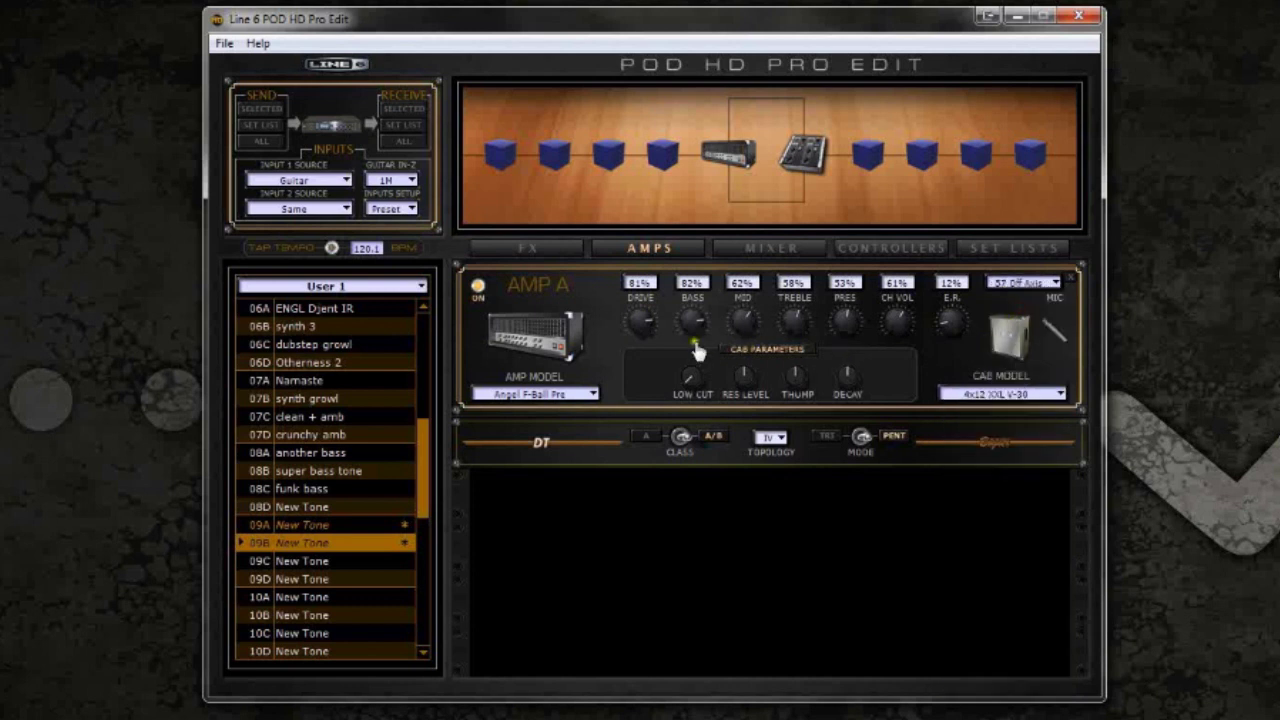
Step: Lower the amp drive and raise mid, treble and presence, then go to the effect slots
drag(650, 322, 700, 382)
drag(752, 328, 866, 335)
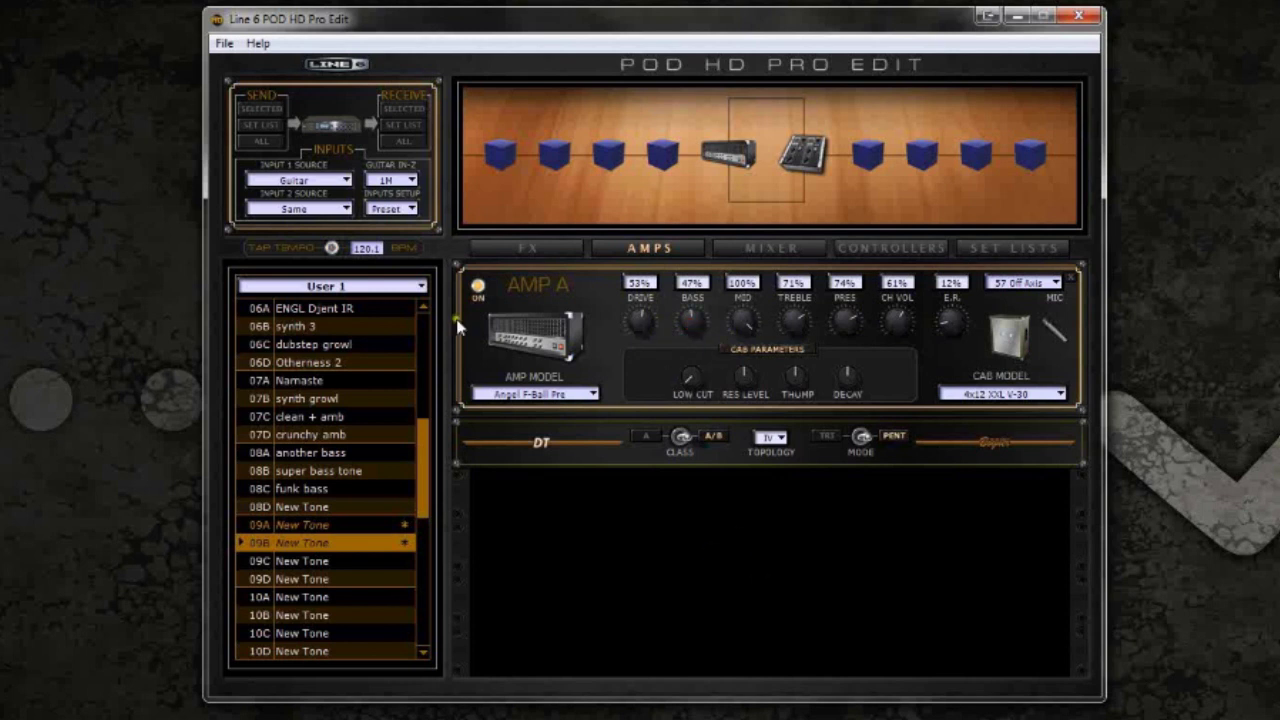
click(505, 158)
Step: Make the first effect slot a Dyn Noise Gate with 0% decay and 50% threshold
click(509, 175)
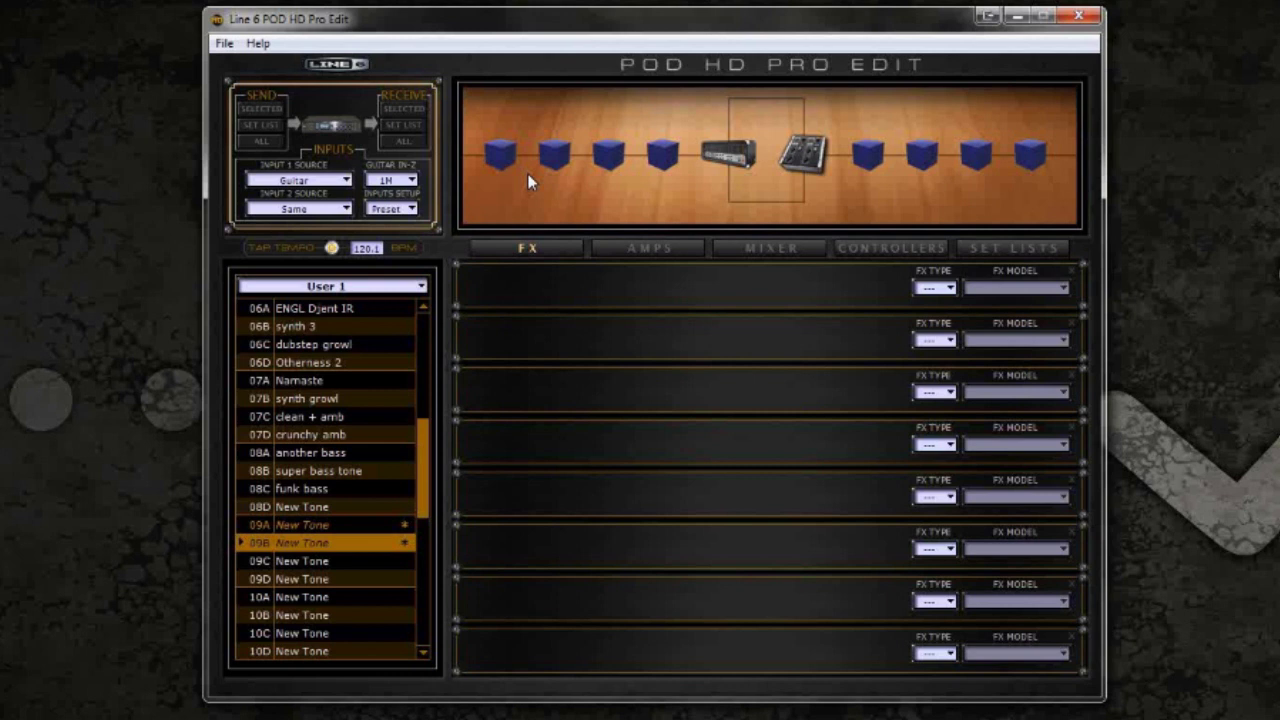
click(502, 178)
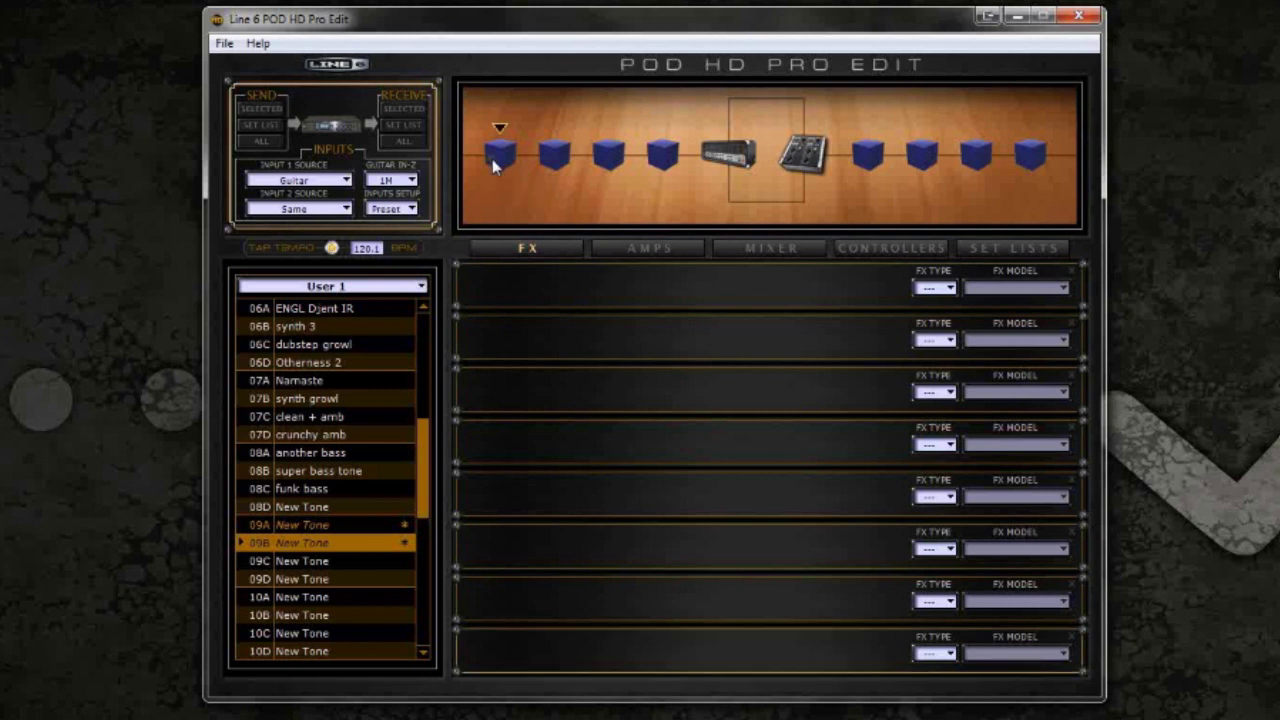
click(944, 655)
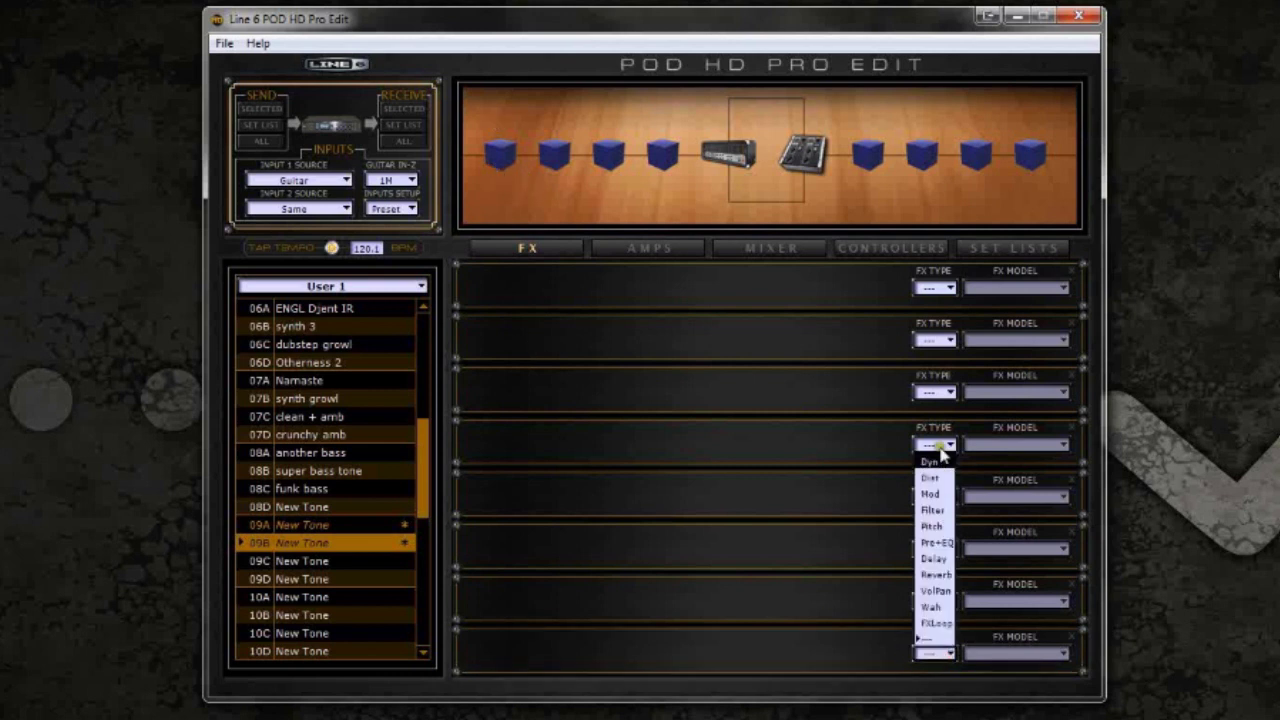
click(964, 490)
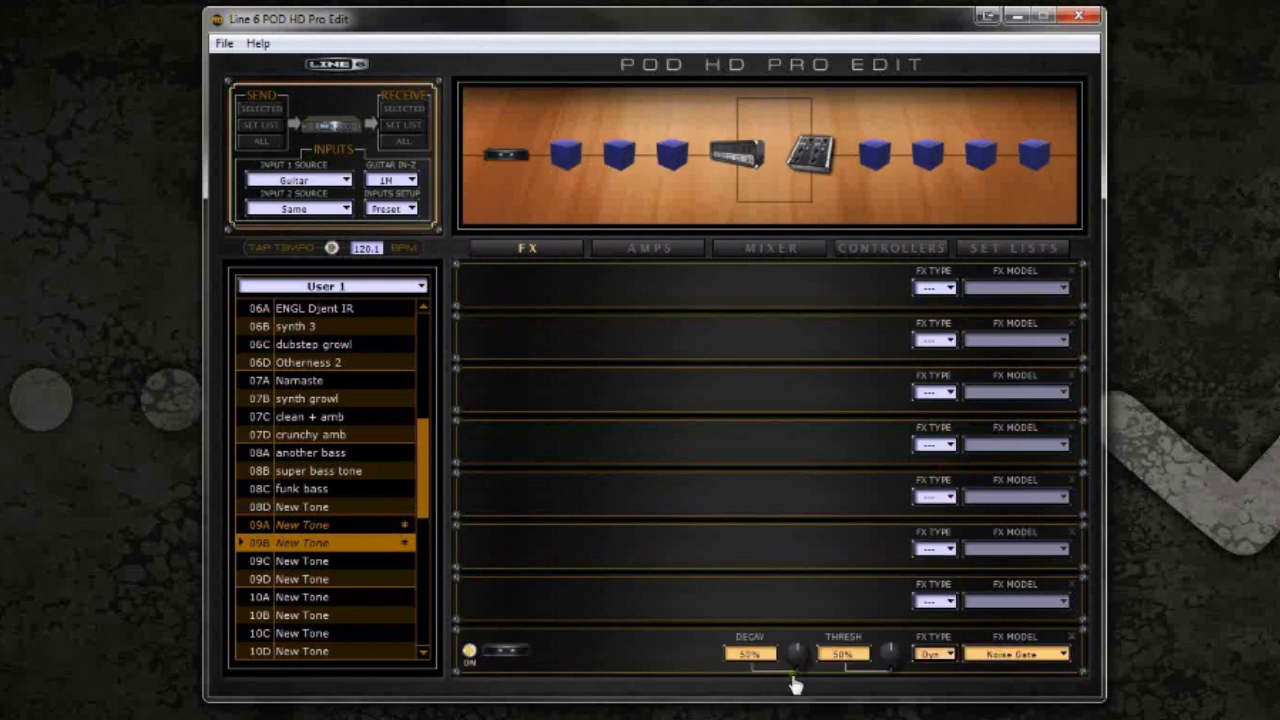
drag(806, 658, 806, 700)
mouse_move(891, 660)
mouse_down()
mouse_move(908, 662)
mouse_move(907, 690)
mouse_move(907, 676)
mouse_up()
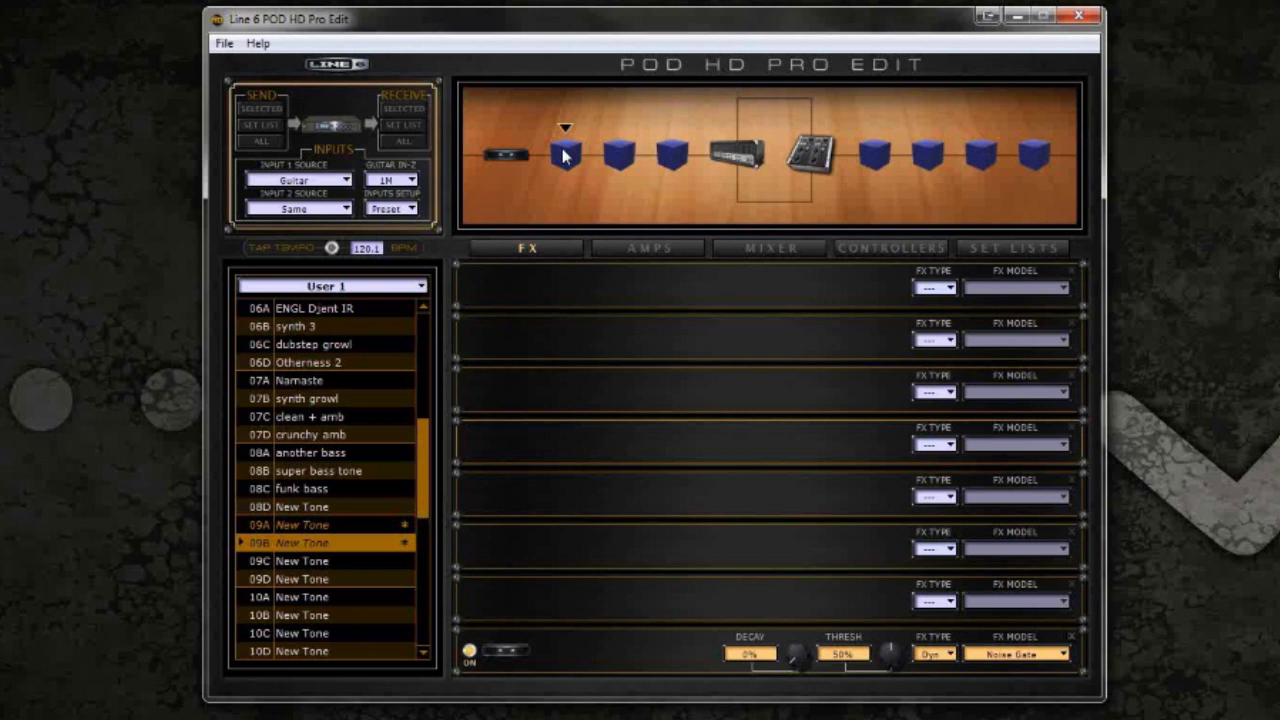
Step: Set the fourth effect slot to type Dyn with the Red Comp compressor model
click(930, 444)
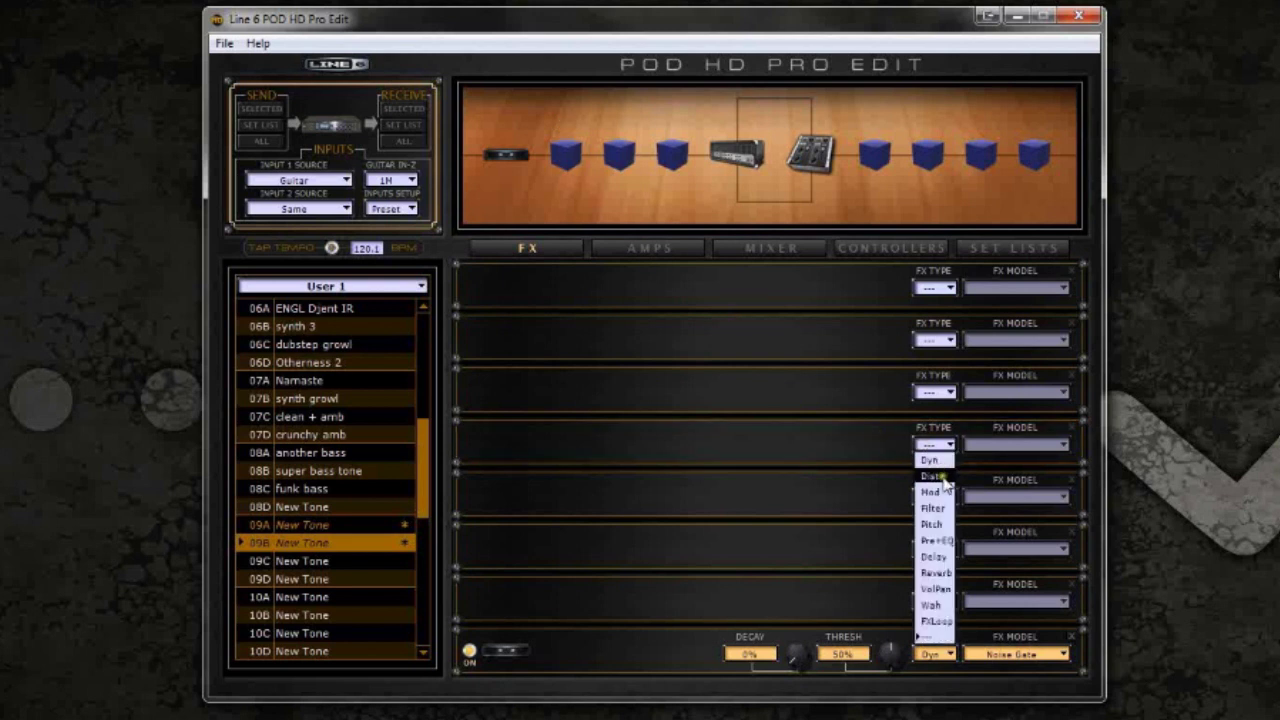
click(930, 460)
click(1042, 450)
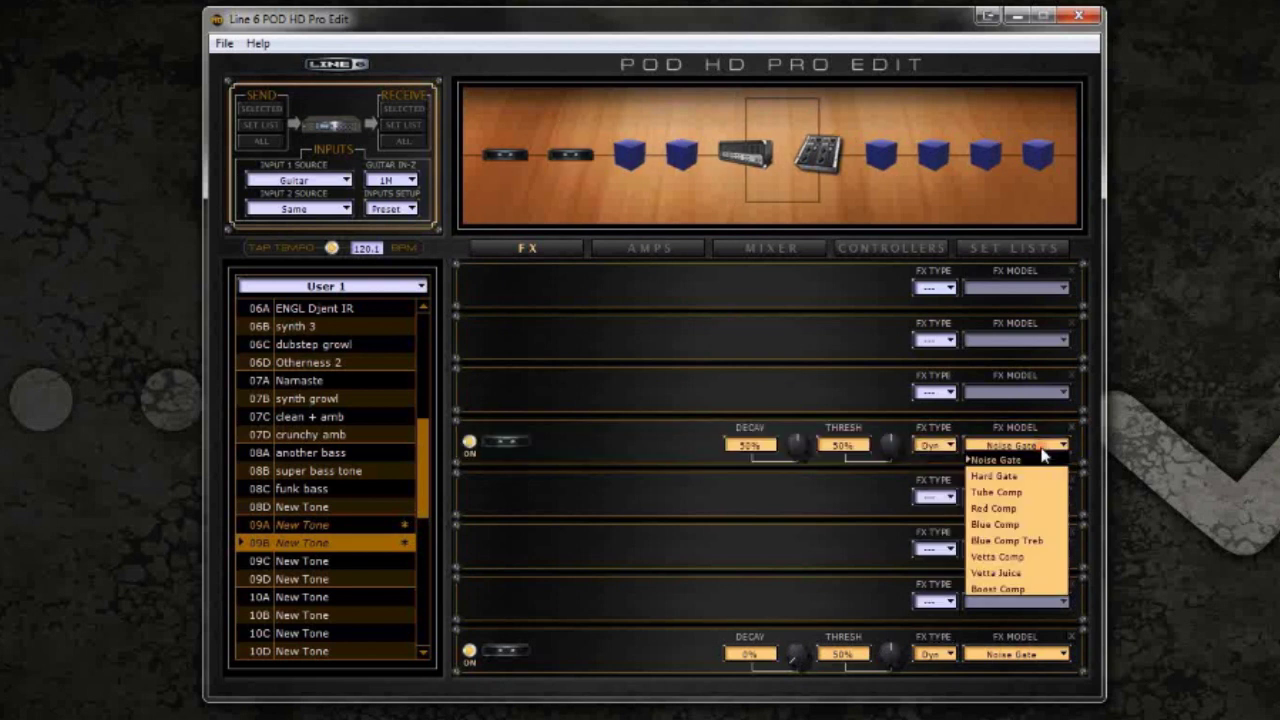
click(1029, 510)
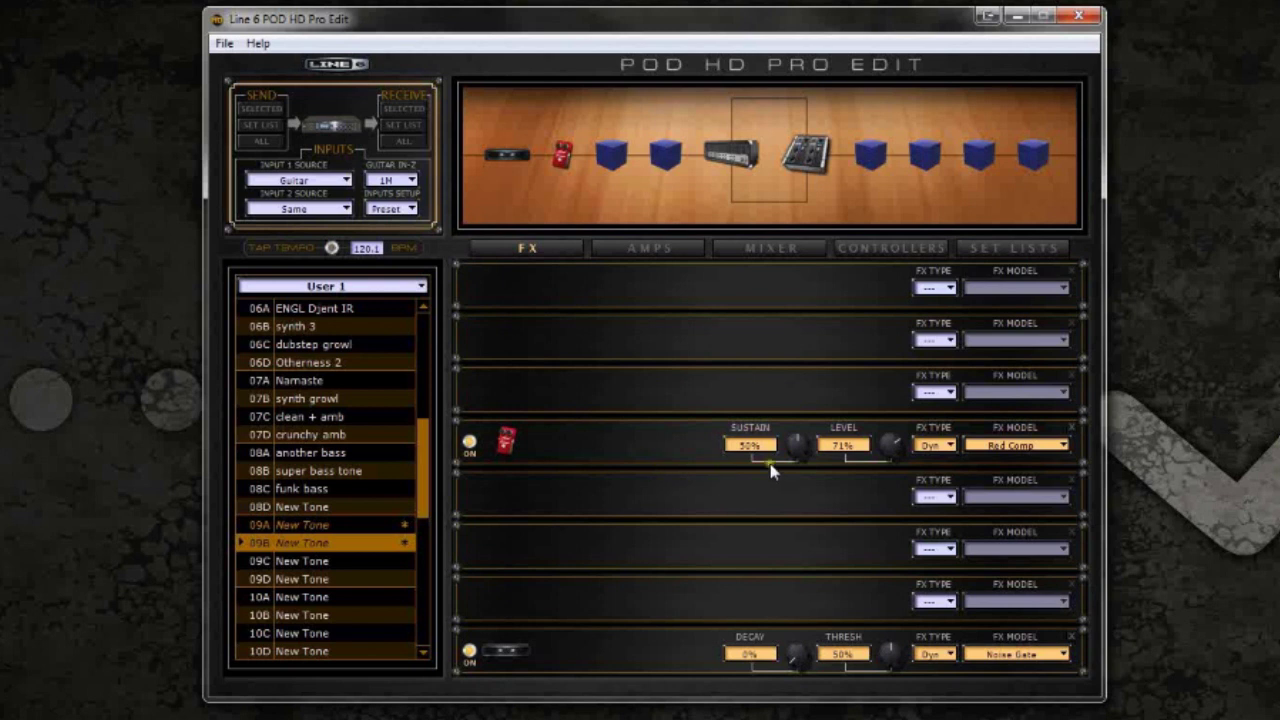
Step: Drop the Red Comp sustain, adjust its level, and A/B the compressor on and off
drag(797, 447, 793, 557)
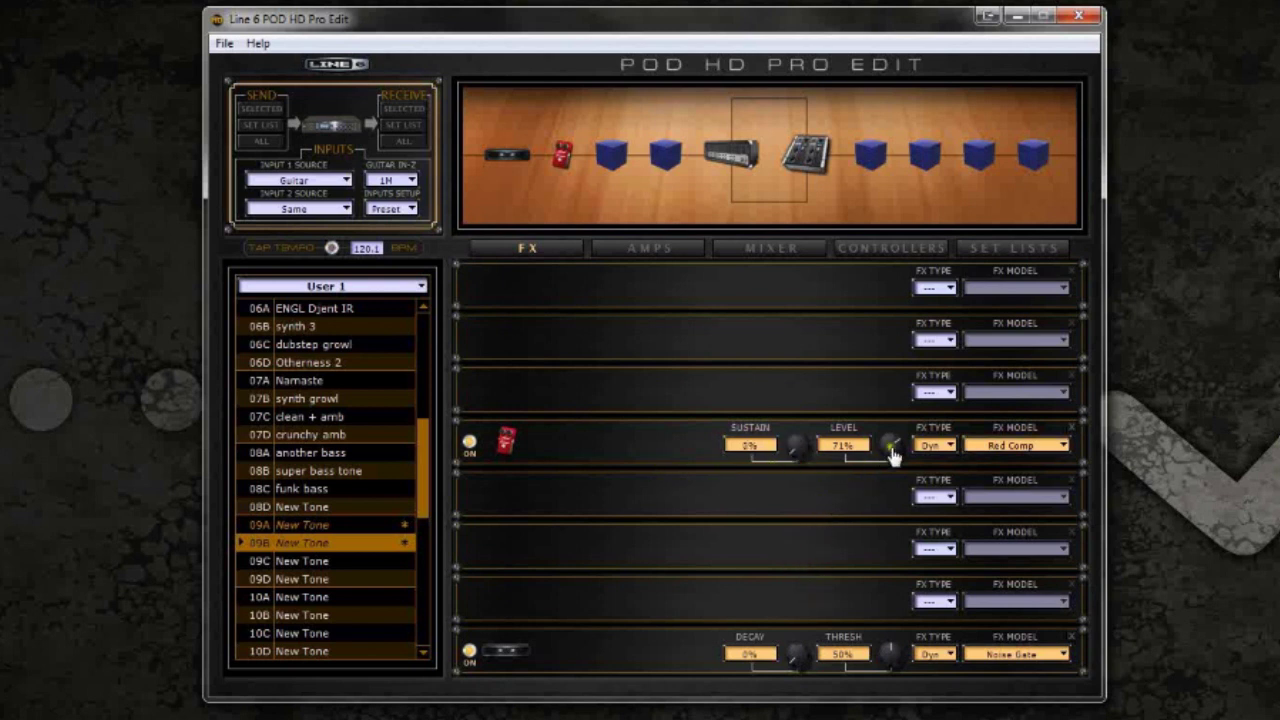
drag(893, 456, 891, 439)
click(472, 443)
click(472, 445)
click(472, 445)
click(470, 443)
click(470, 443)
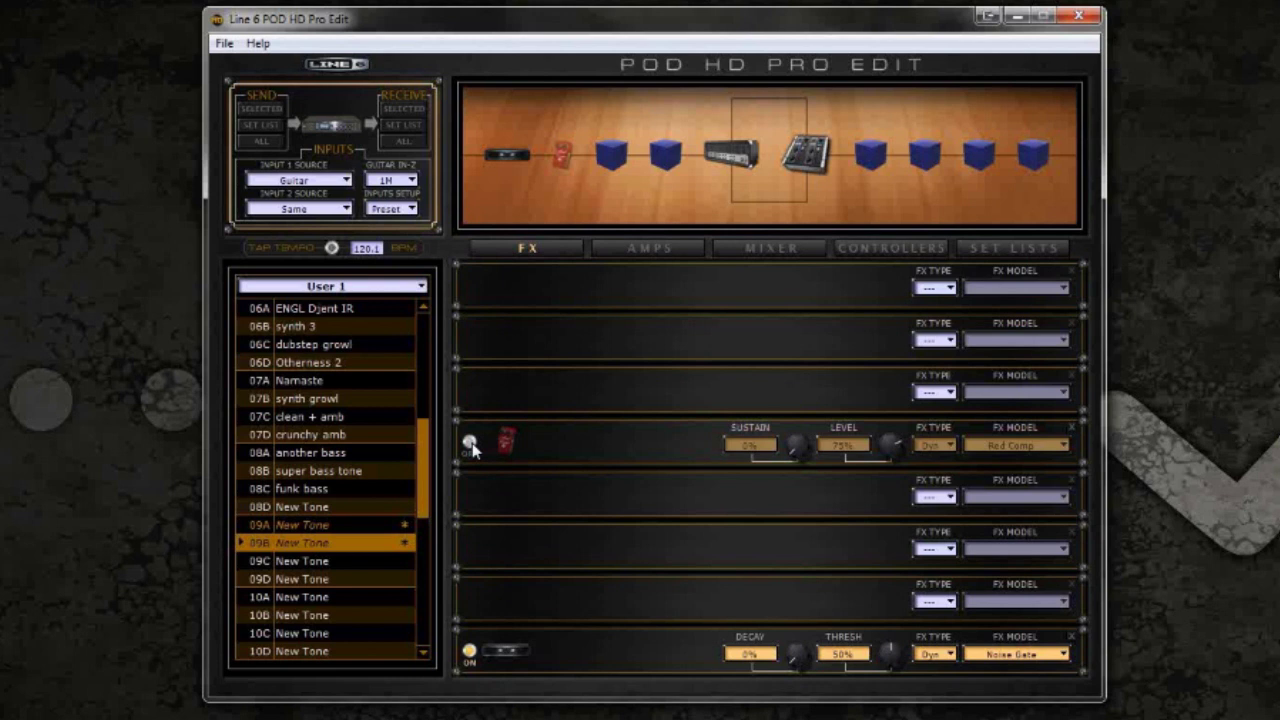
click(470, 444)
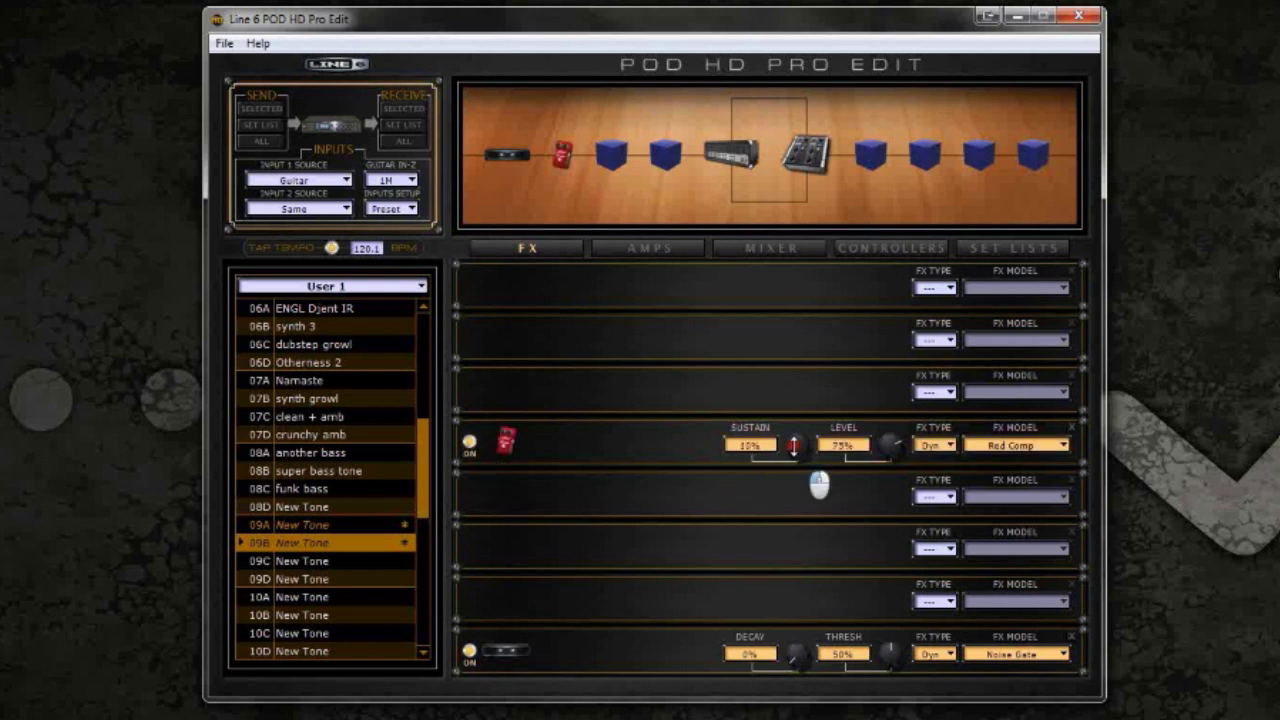
Step: Bring Red Comp sustain back to about 50% with level 75%, and leave it switched on
drag(794, 446, 794, 405)
click(470, 444)
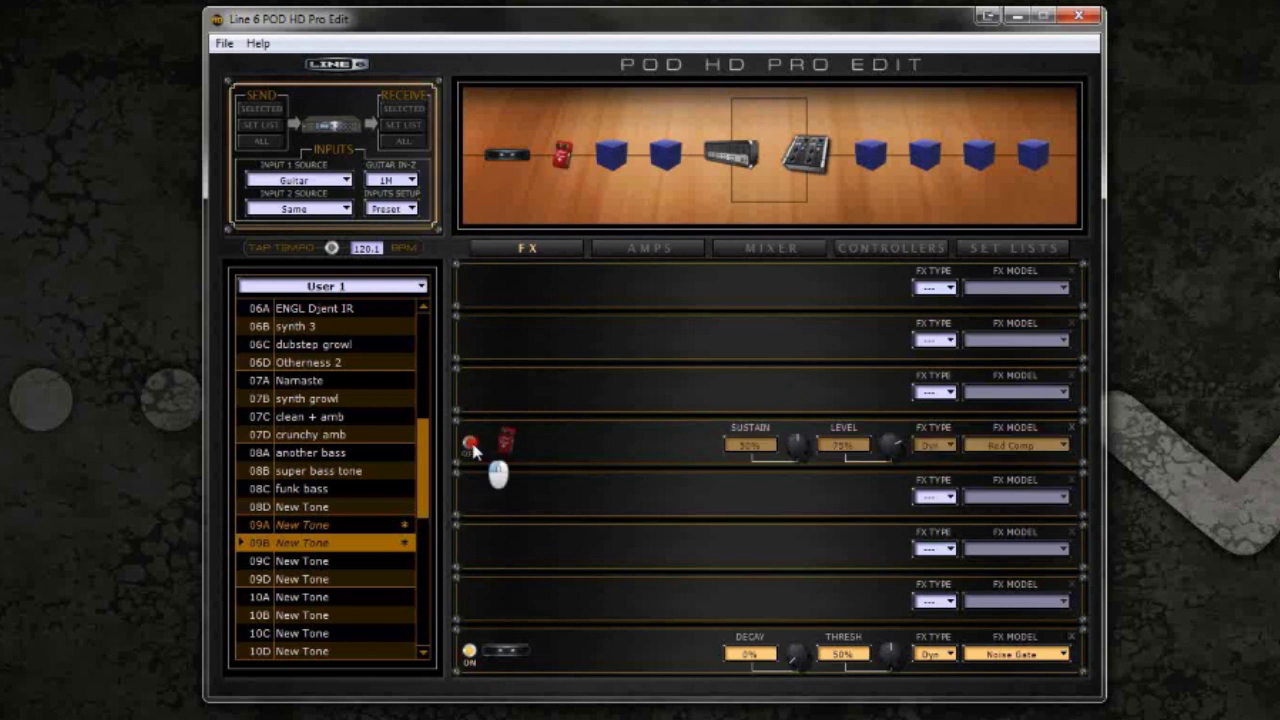
click(470, 444)
click(470, 444)
click(470, 444)
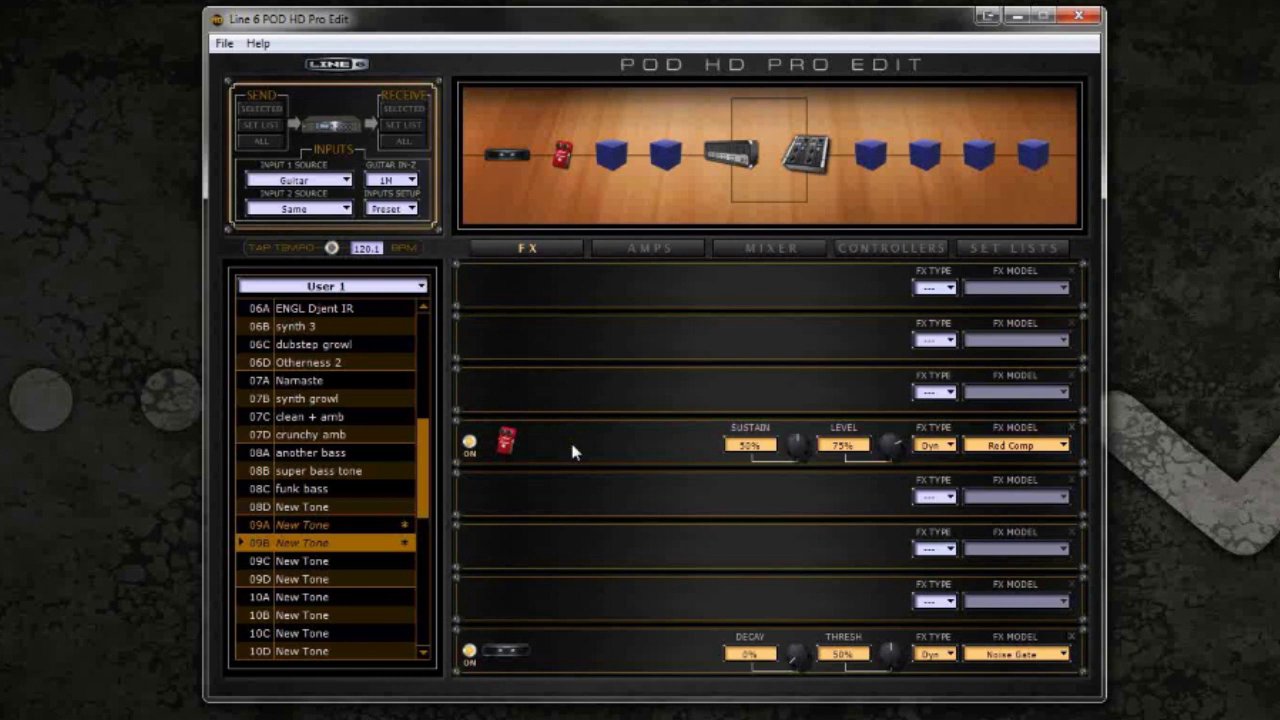
click(1015, 445)
click(1054, 512)
click(470, 442)
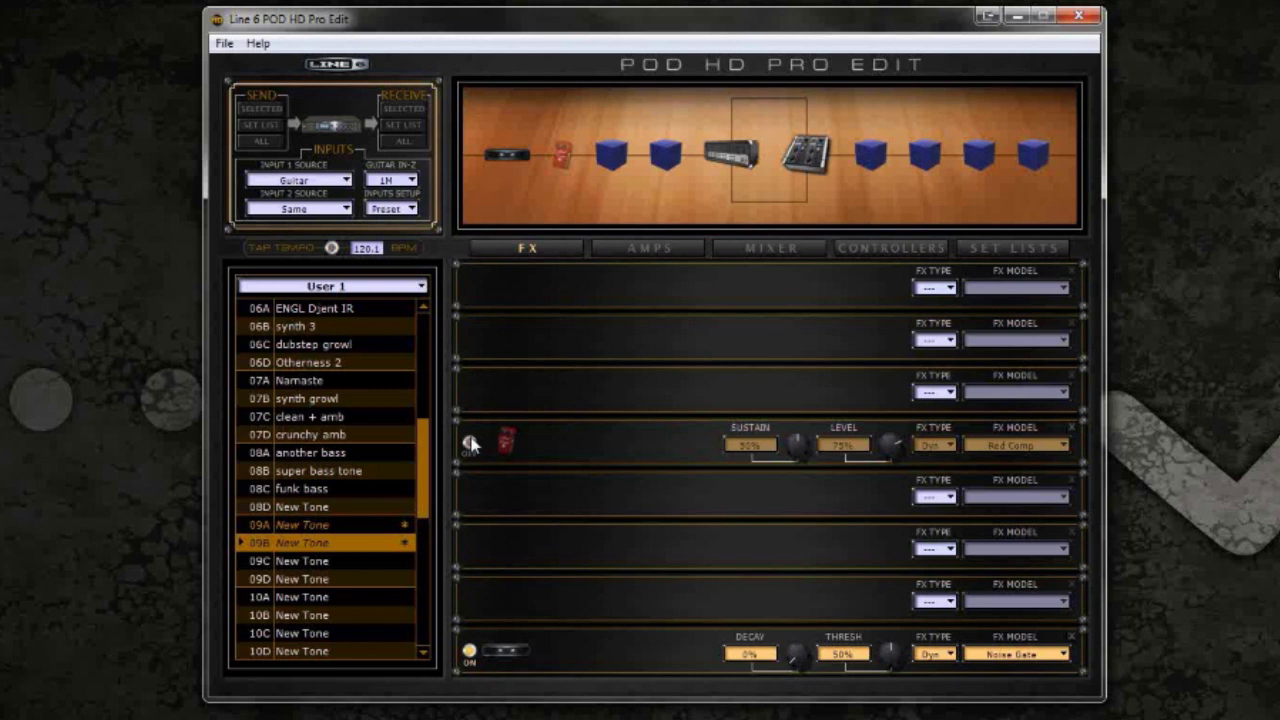
click(470, 442)
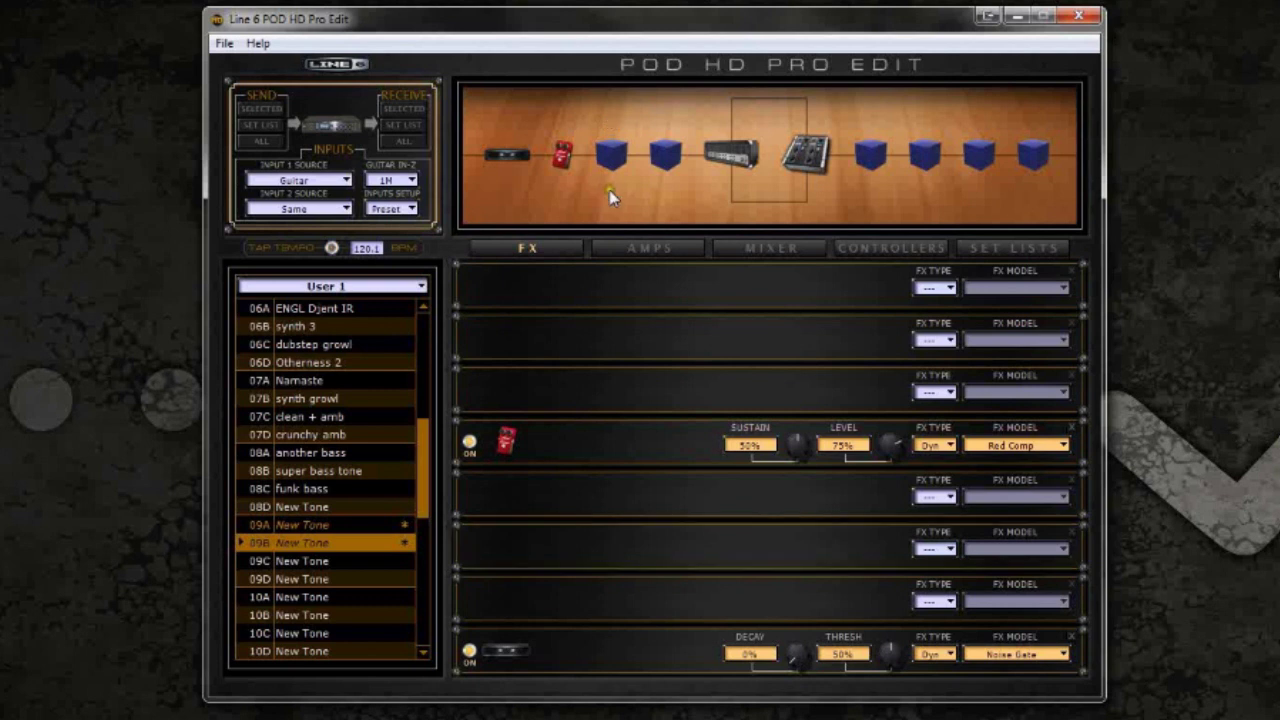
Step: Make the sixth slot a Dist effect using the Screamer overdrive model
click(935, 549)
click(948, 360)
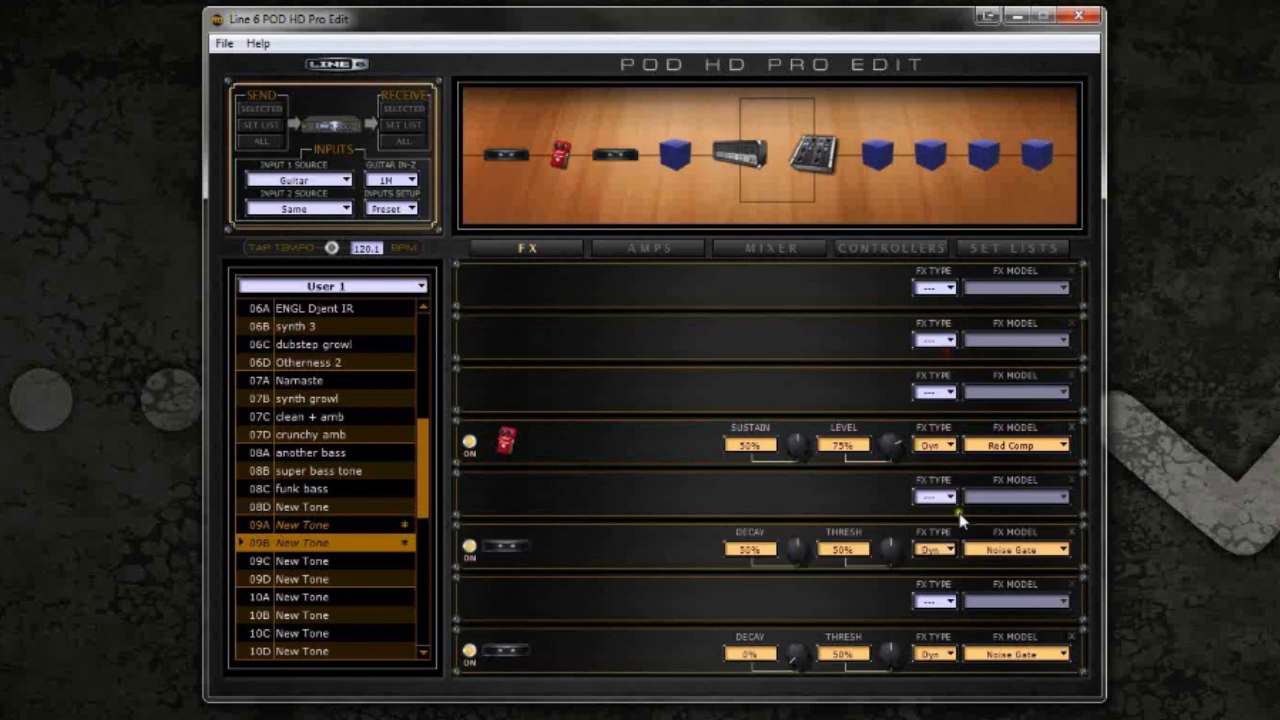
click(935, 549)
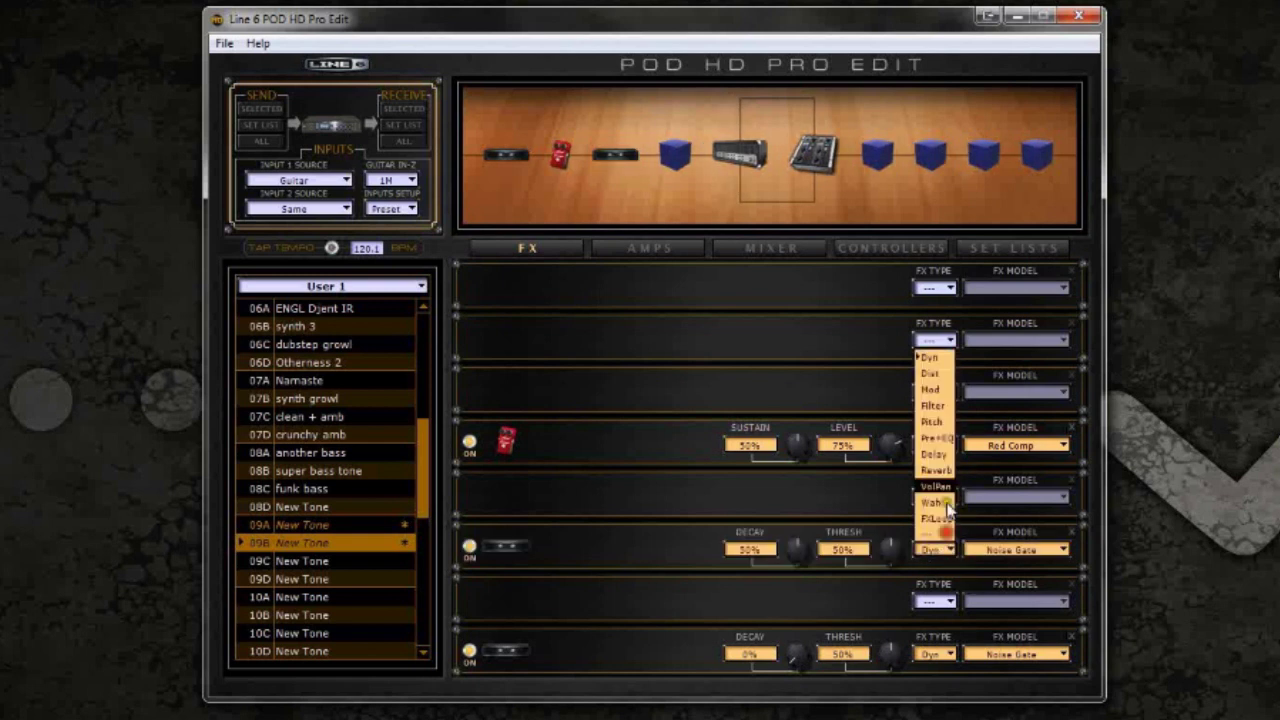
click(948, 374)
click(1010, 549)
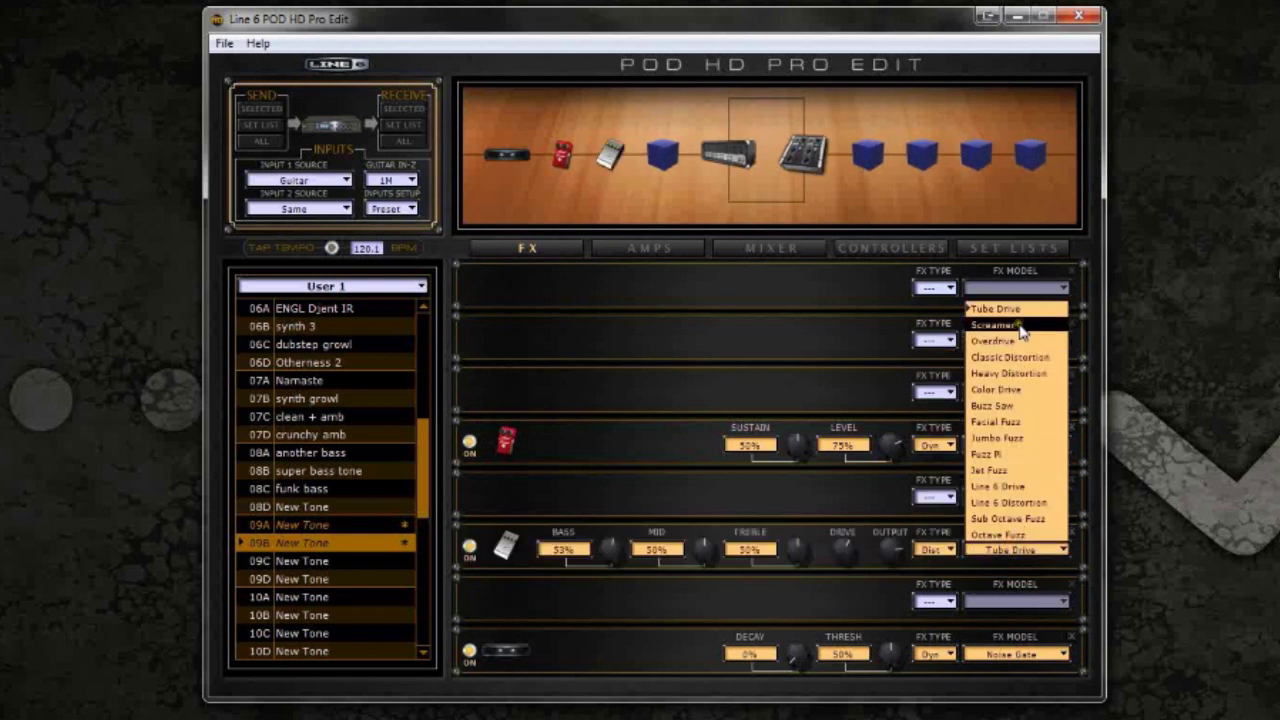
click(1019, 325)
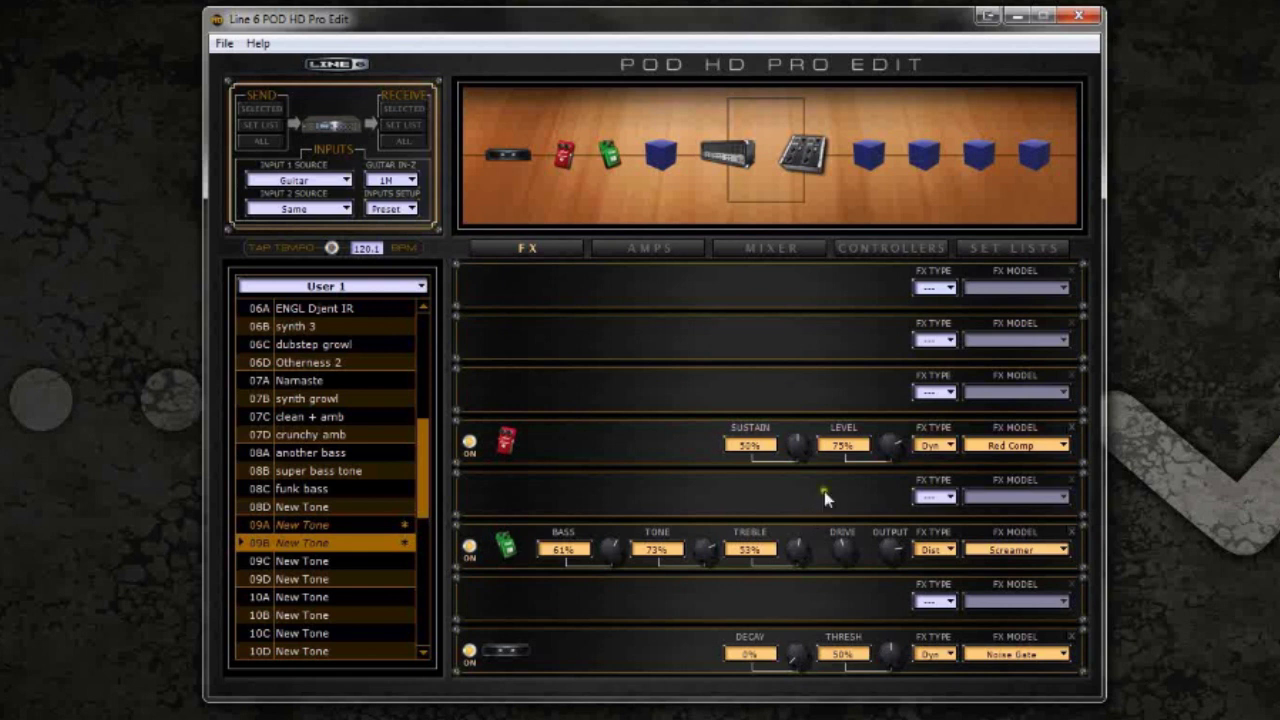
Step: Raise the Screamer output level to 79% and A/B it, leaving it on
mouse_move(848, 549)
drag(886, 558, 906, 575)
click(470, 548)
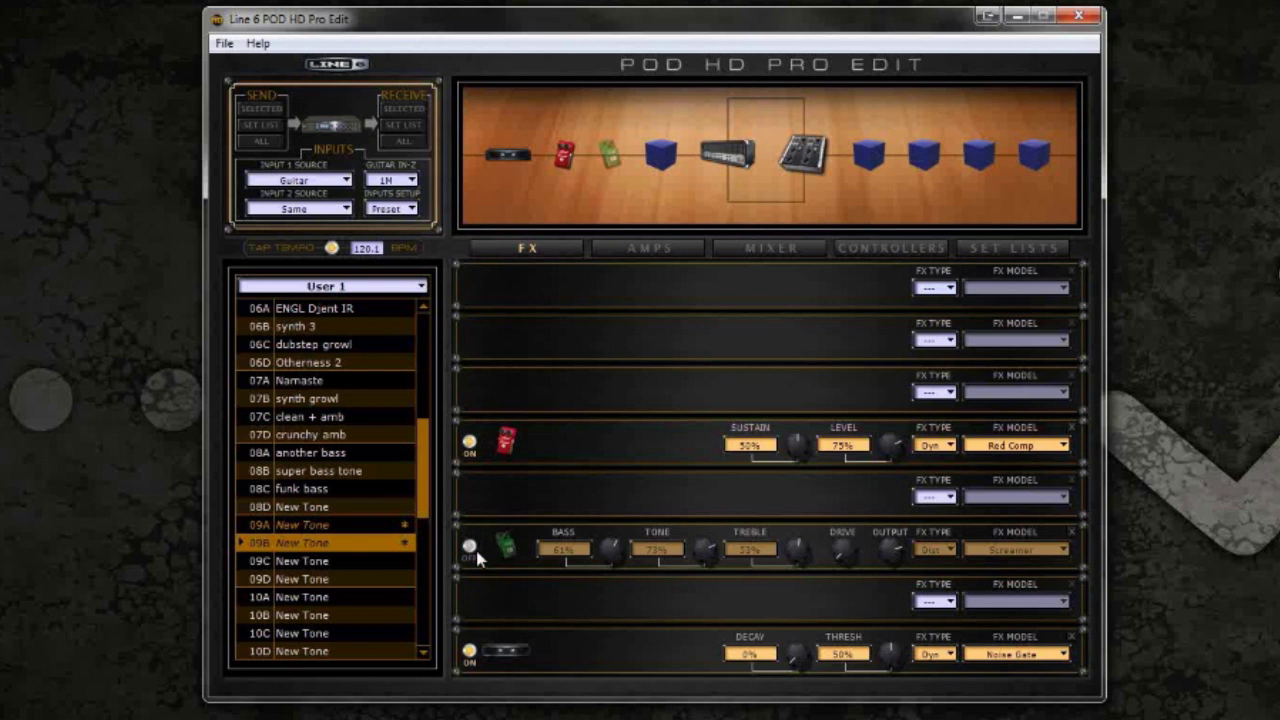
click(470, 548)
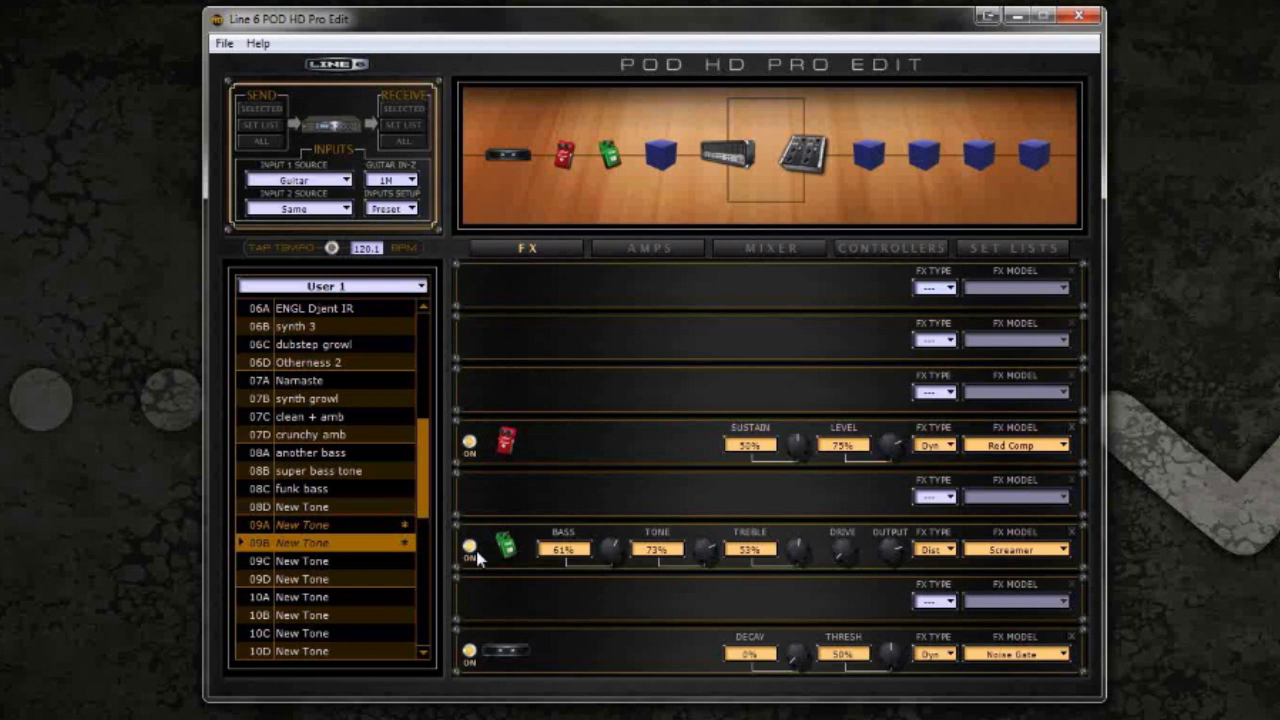
click(610, 158)
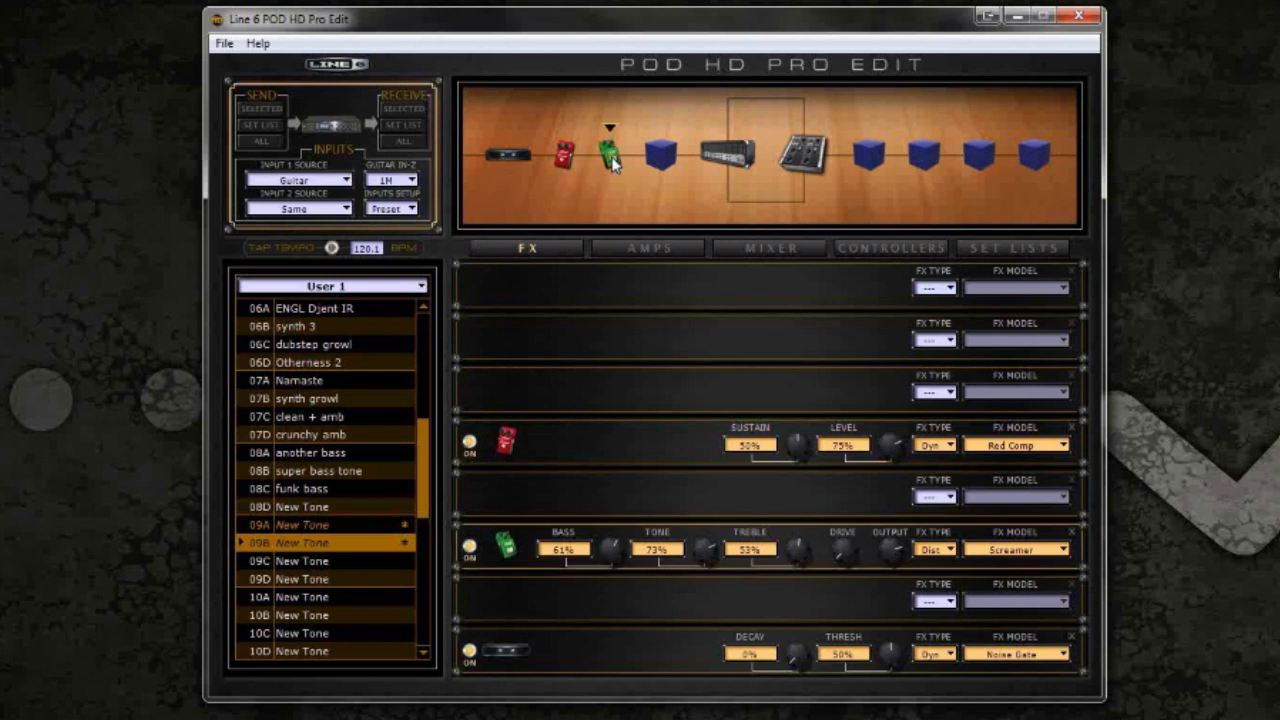
mouse_move(613, 163)
mouse_down()
mouse_move(845, 160)
mouse_move(613, 178)
mouse_up()
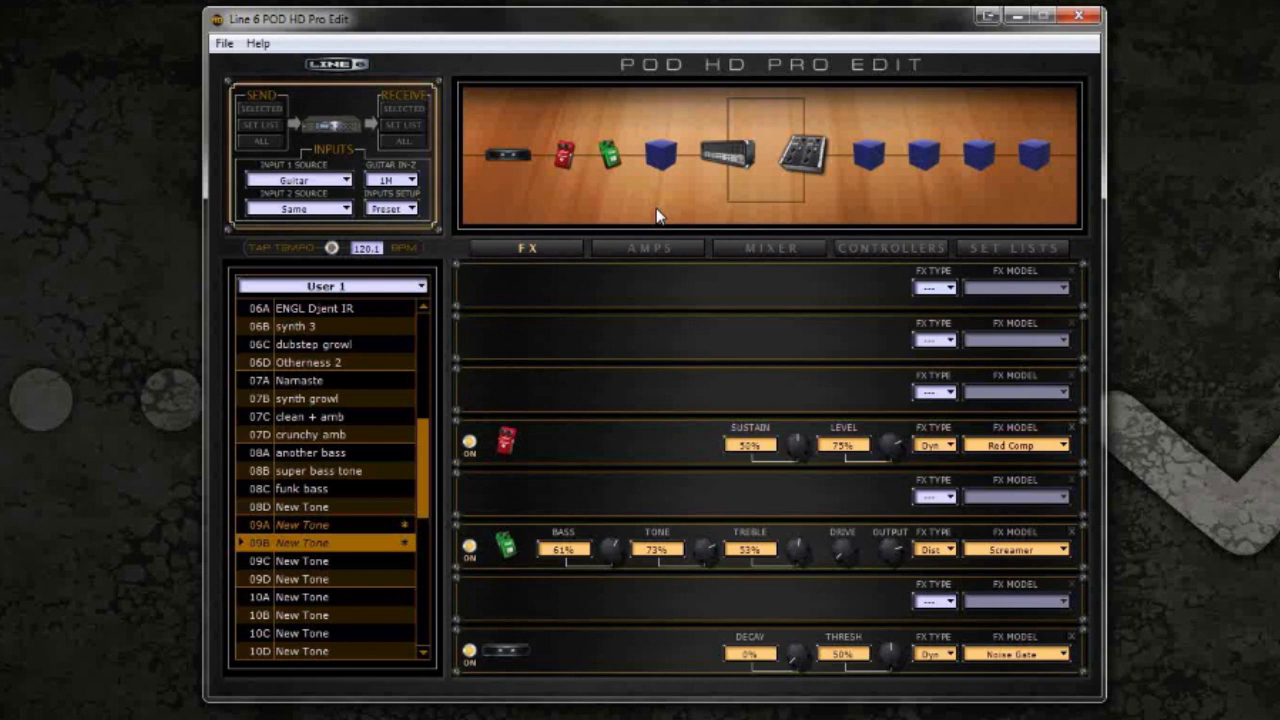
click(726, 158)
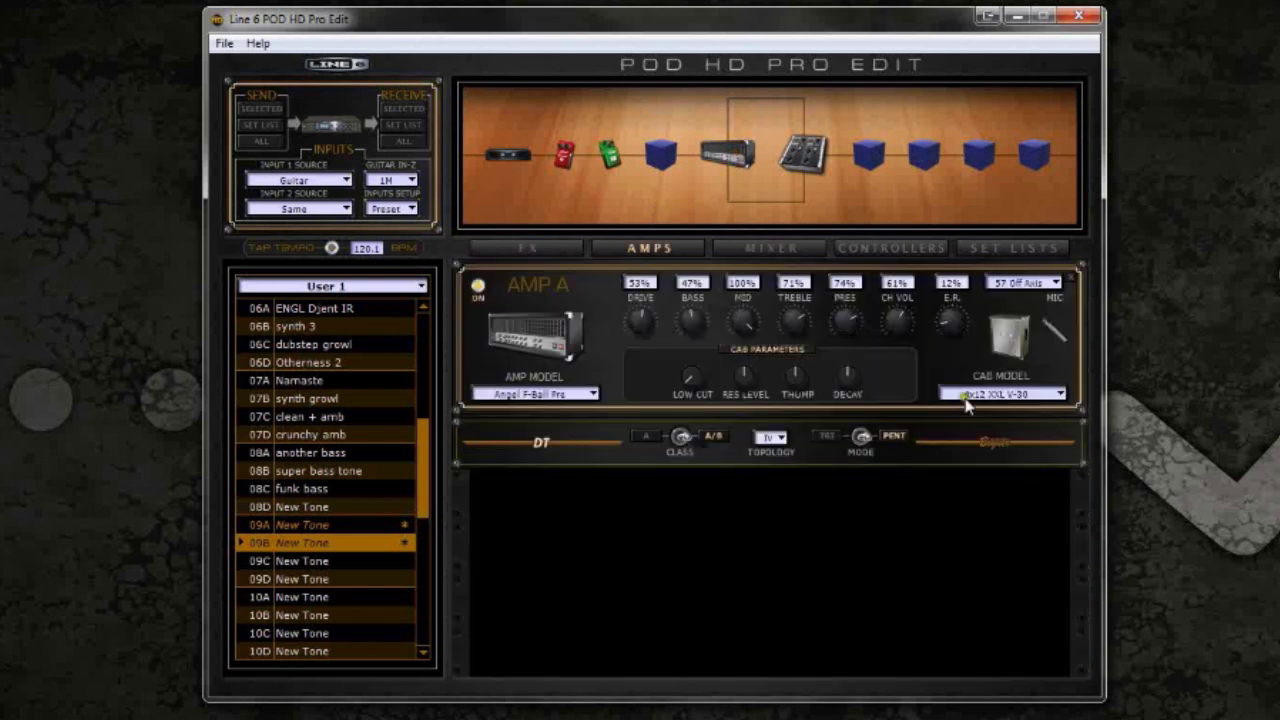
click(1028, 395)
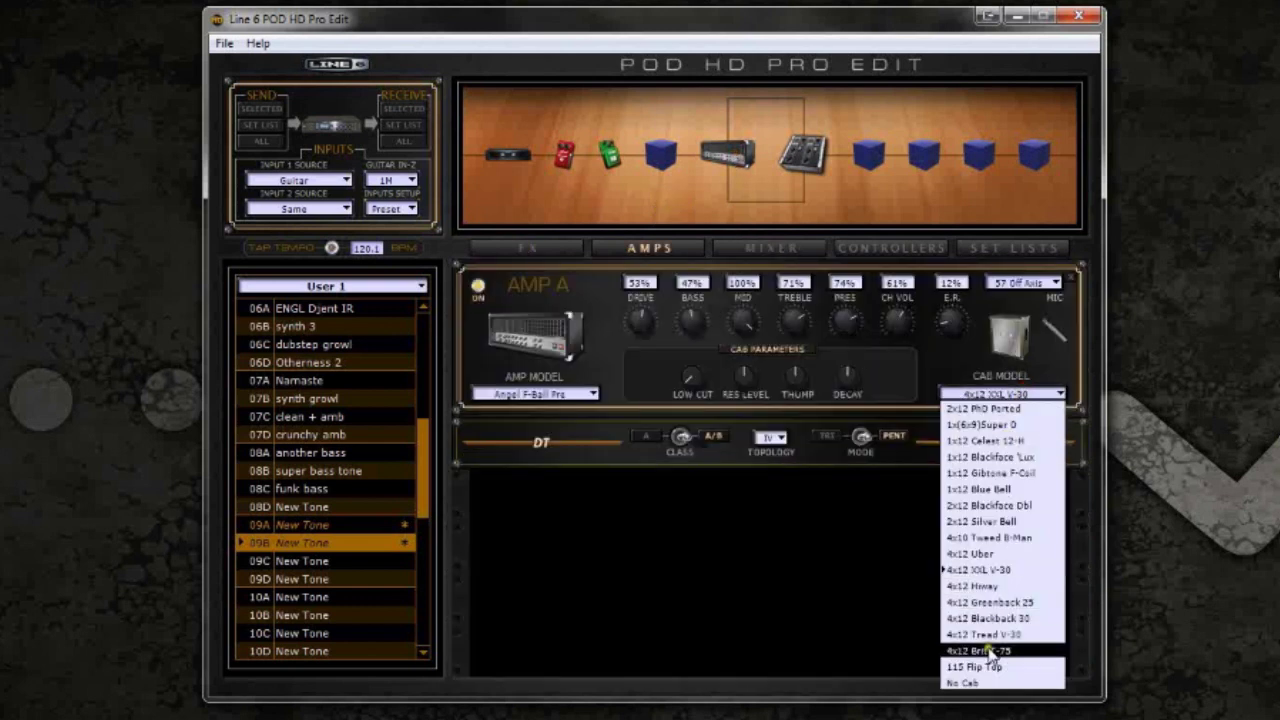
click(988, 684)
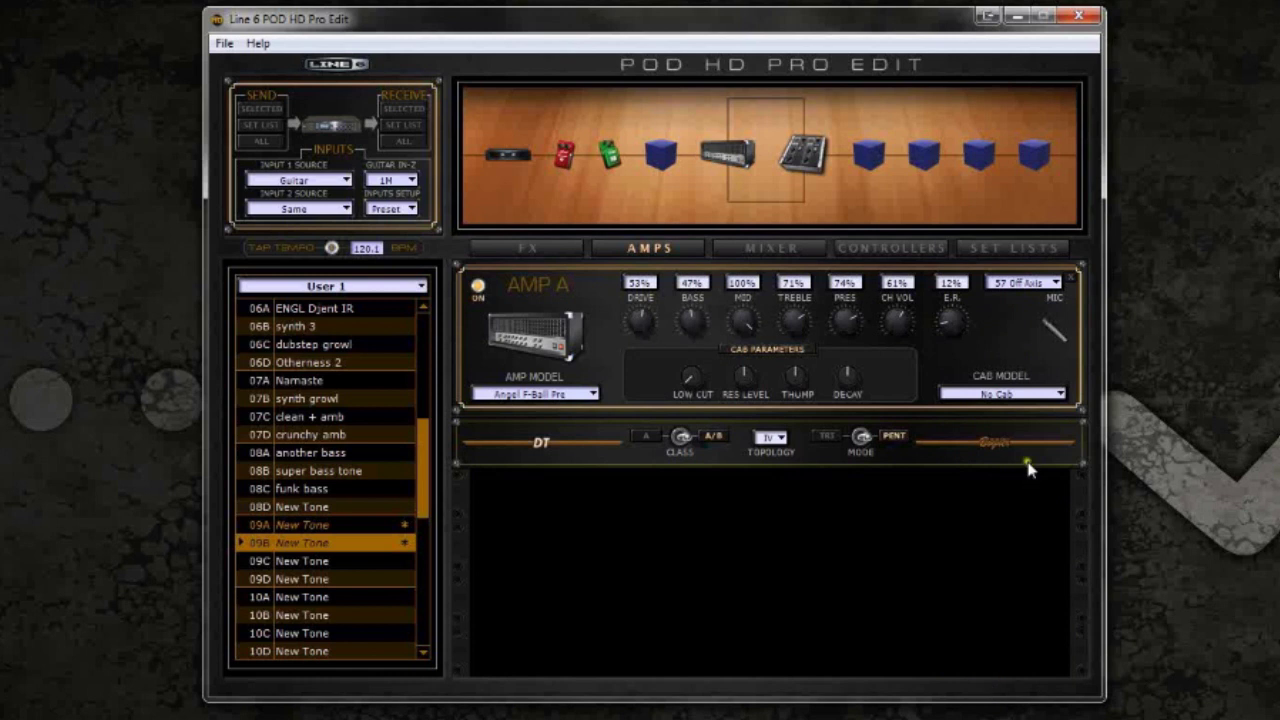
click(1025, 395)
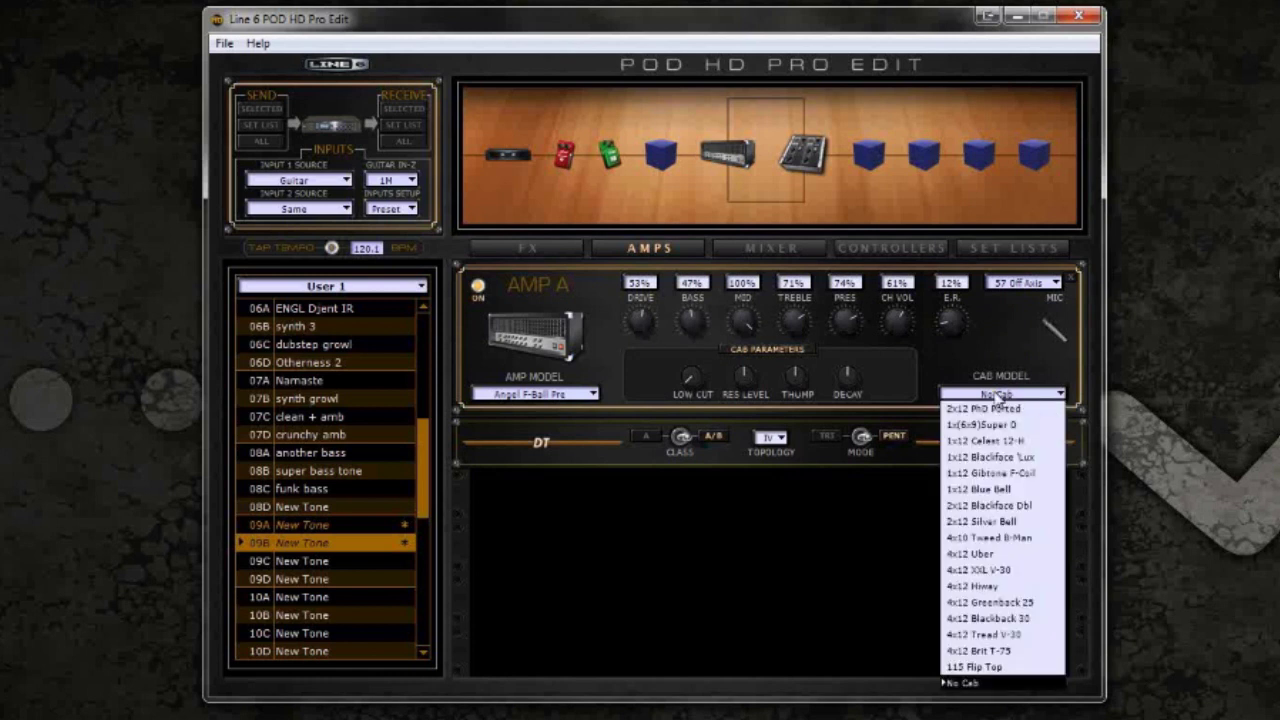
click(1020, 569)
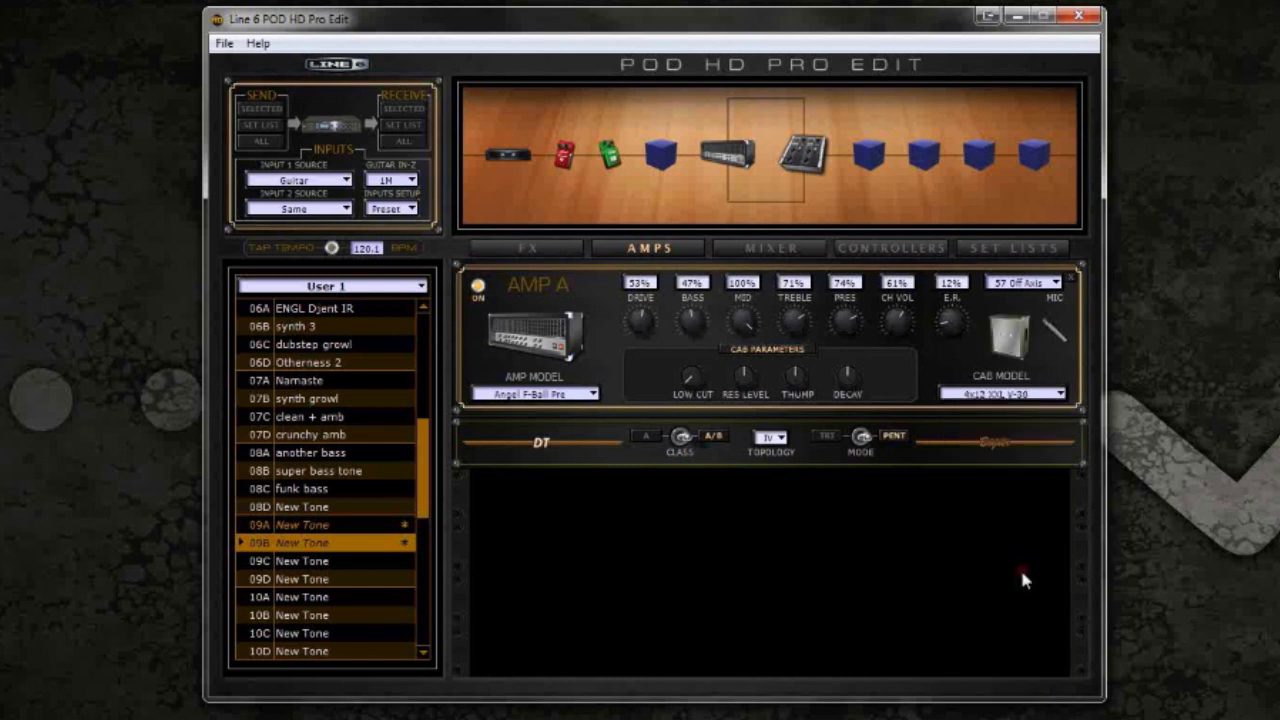
click(608, 157)
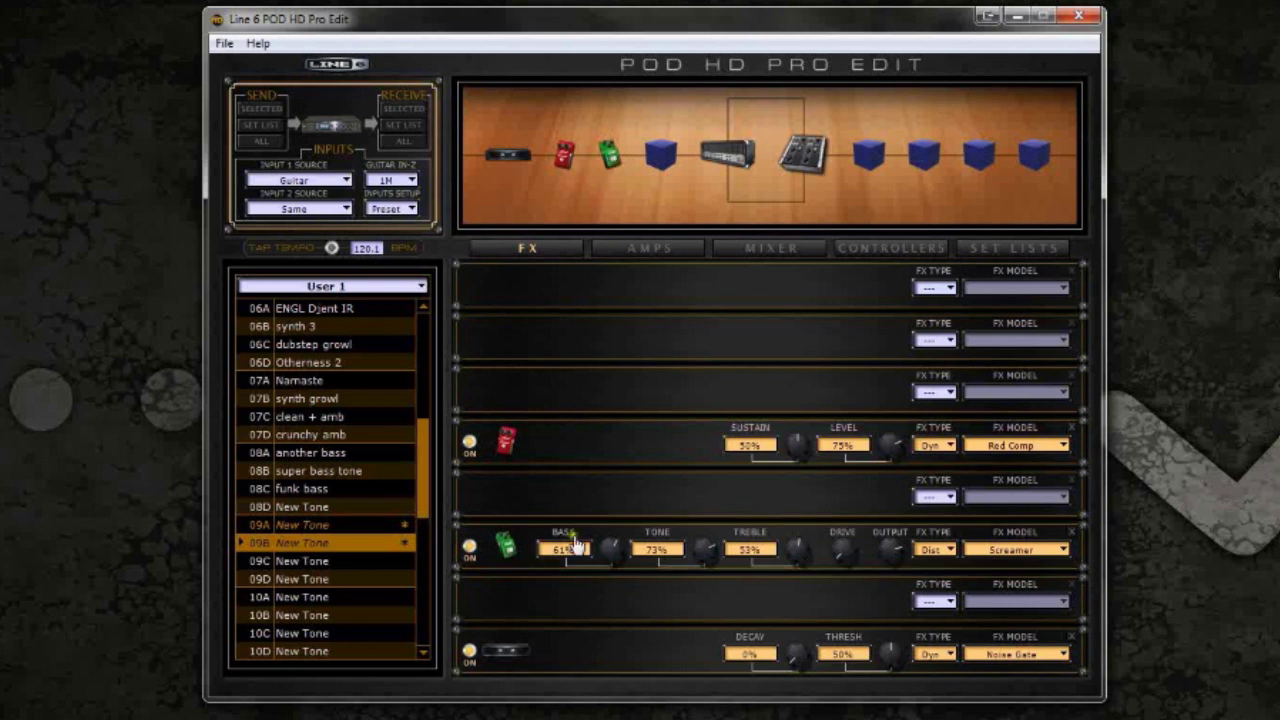
Step: Drag the Screamer knobs to Bass 45%, Tone 100% and Treble 69%
drag(612, 552, 623, 580)
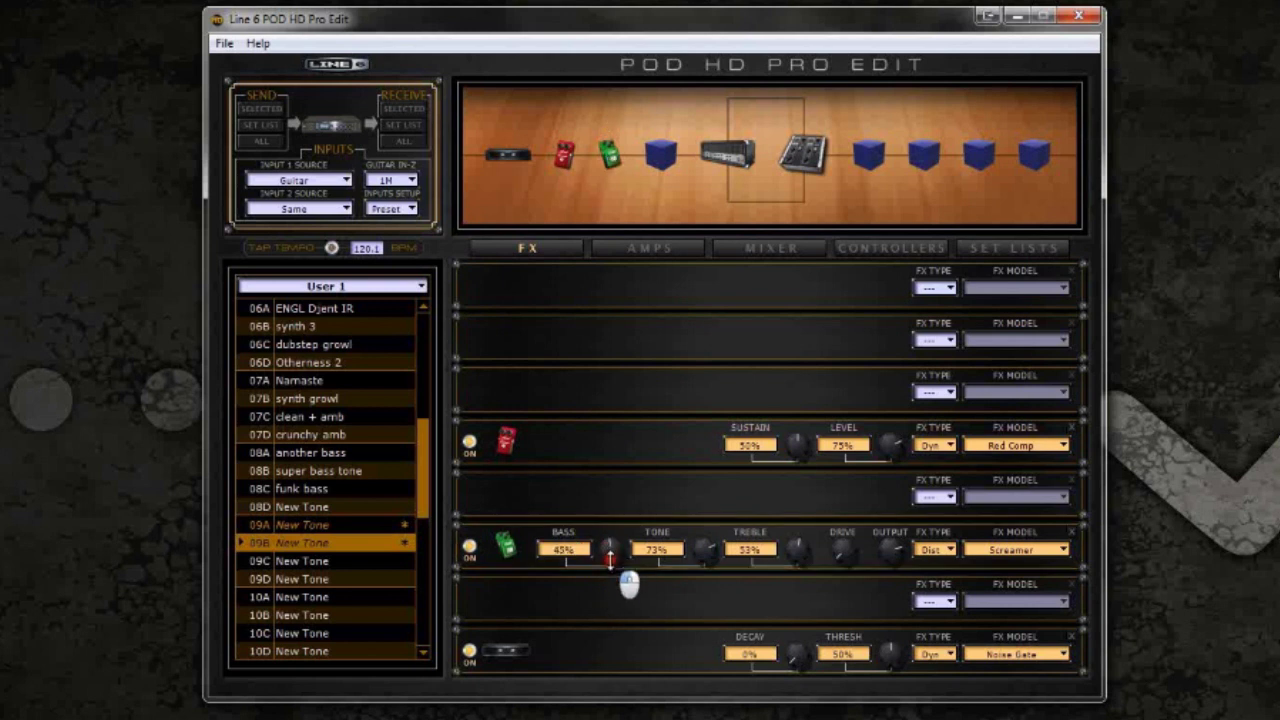
drag(704, 563, 815, 558)
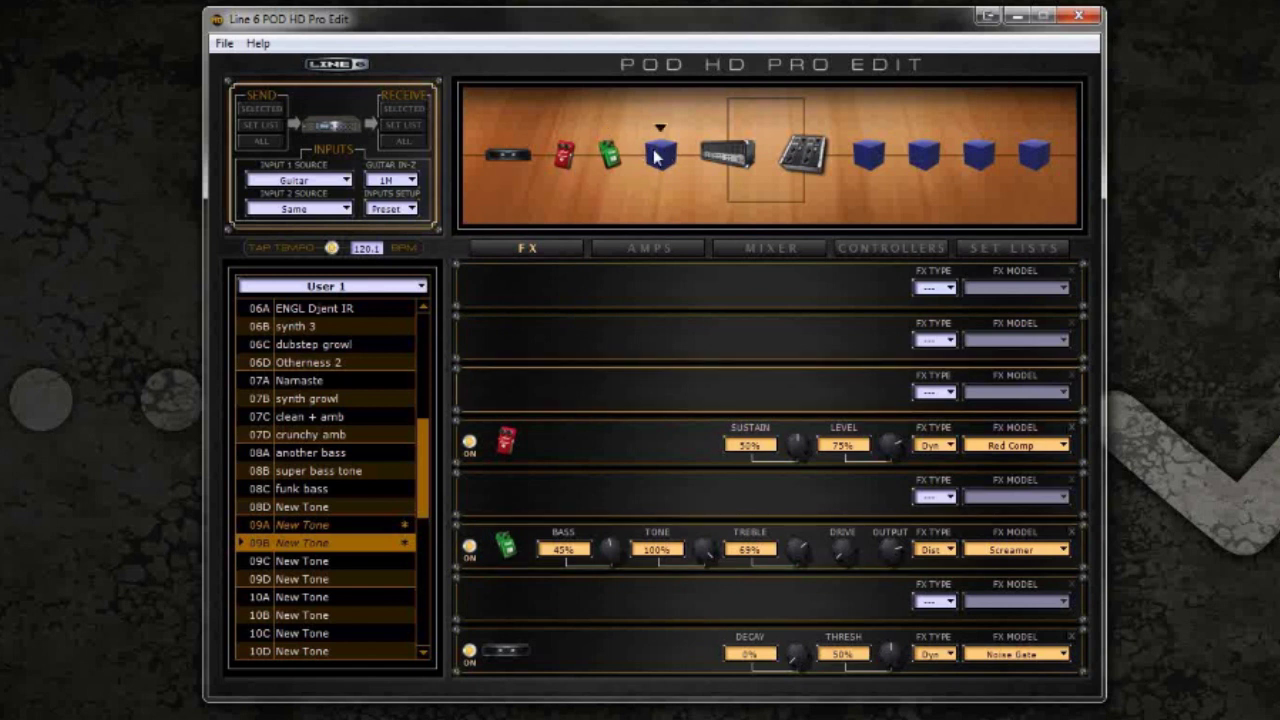
Step: Make the third slot a Dyn Noise Gate and turn its Decay fully down to 0%
click(922, 394)
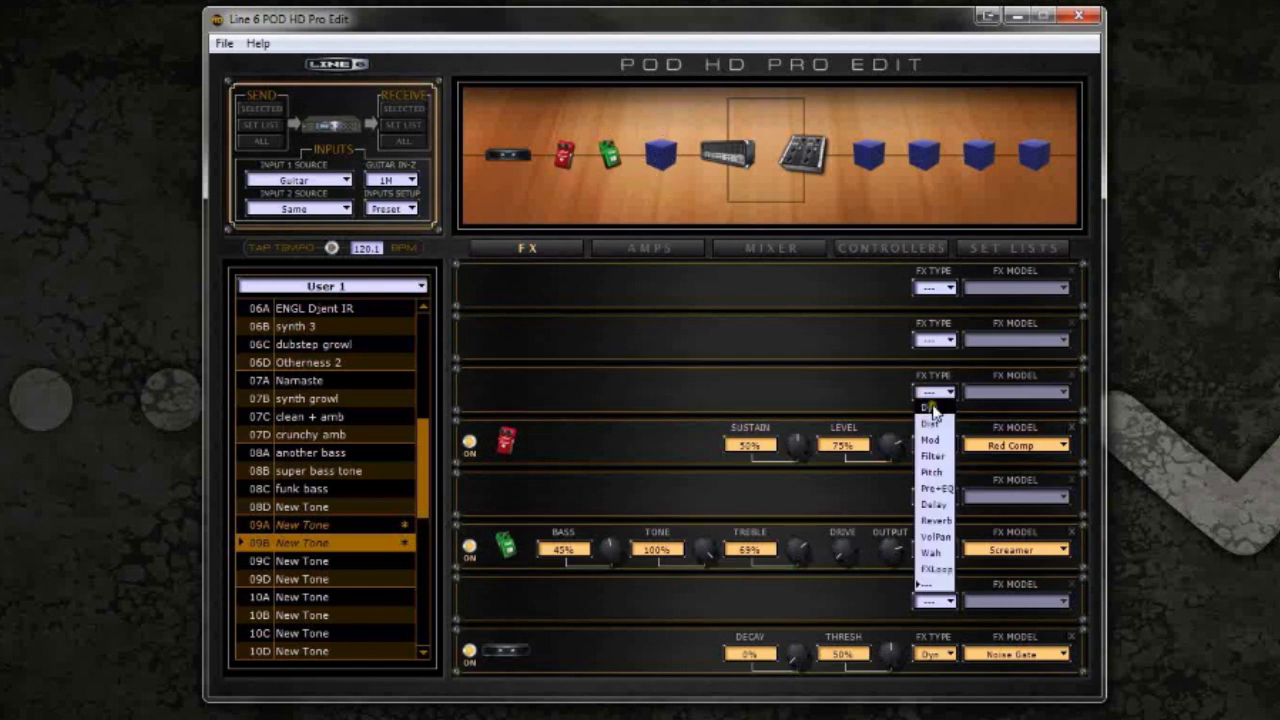
click(925, 407)
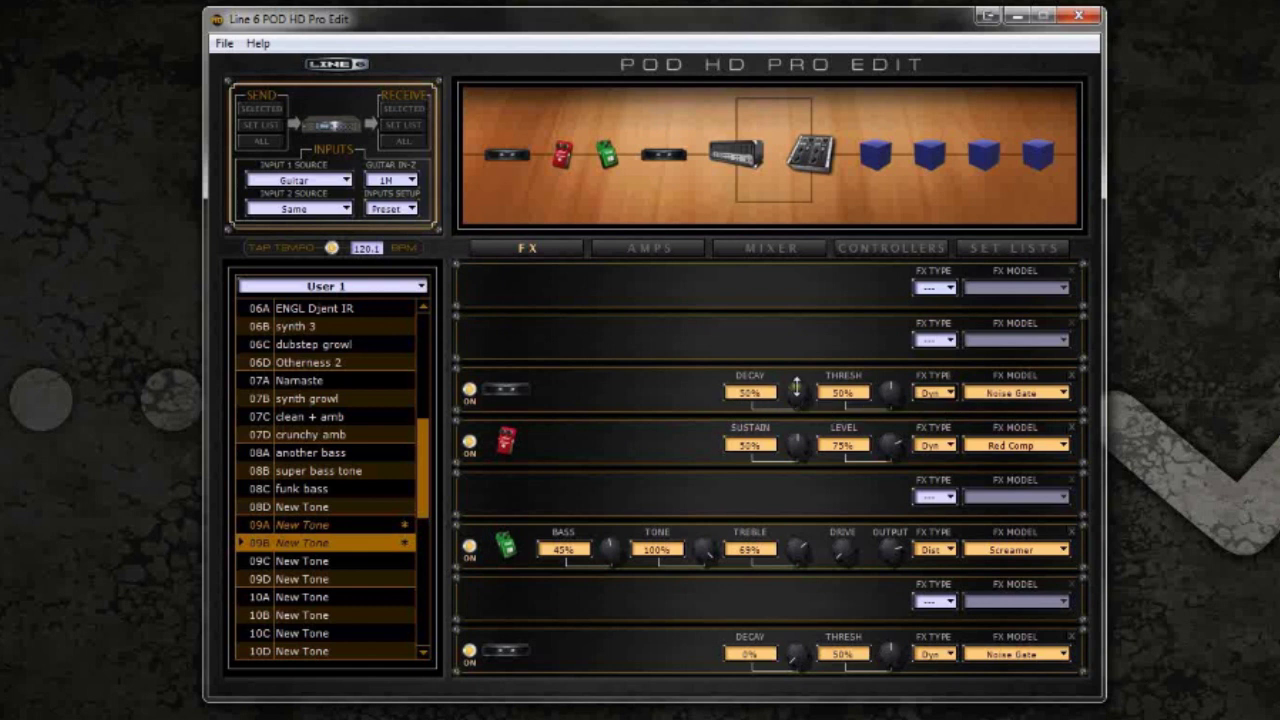
drag(793, 388, 776, 496)
drag(562, 155, 622, 156)
click(566, 168)
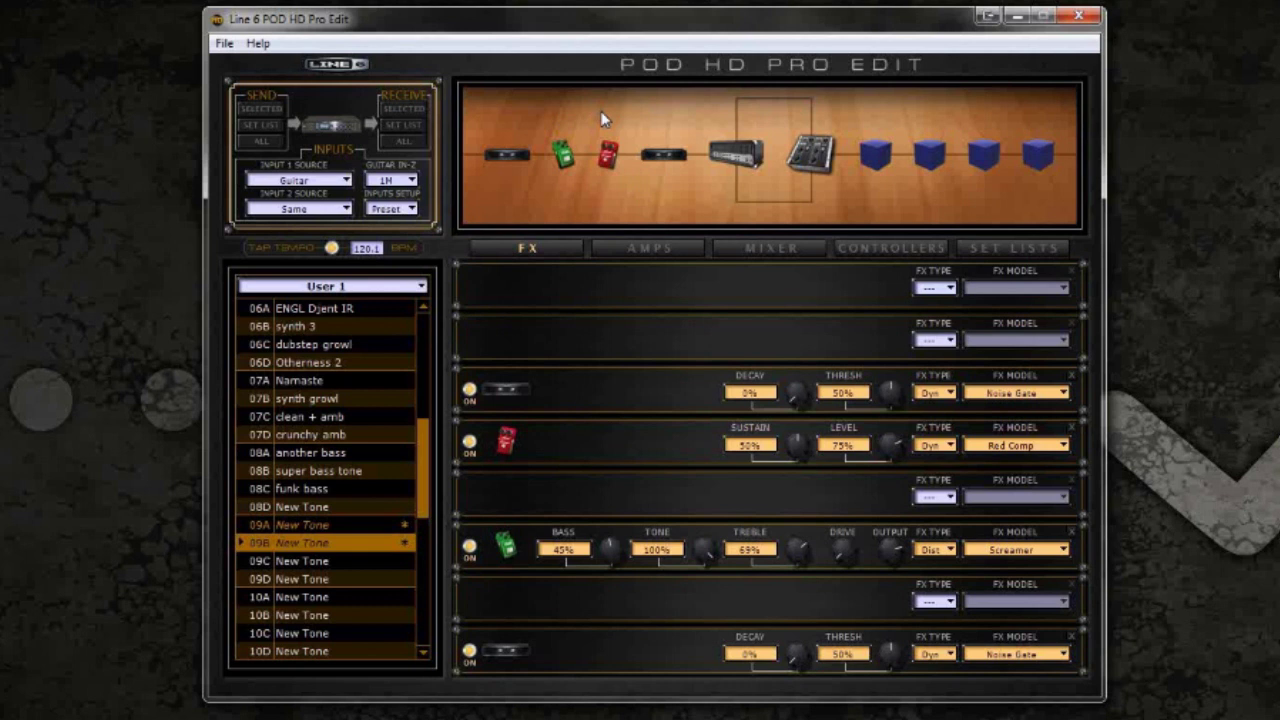
drag(607, 150, 572, 177)
click(556, 154)
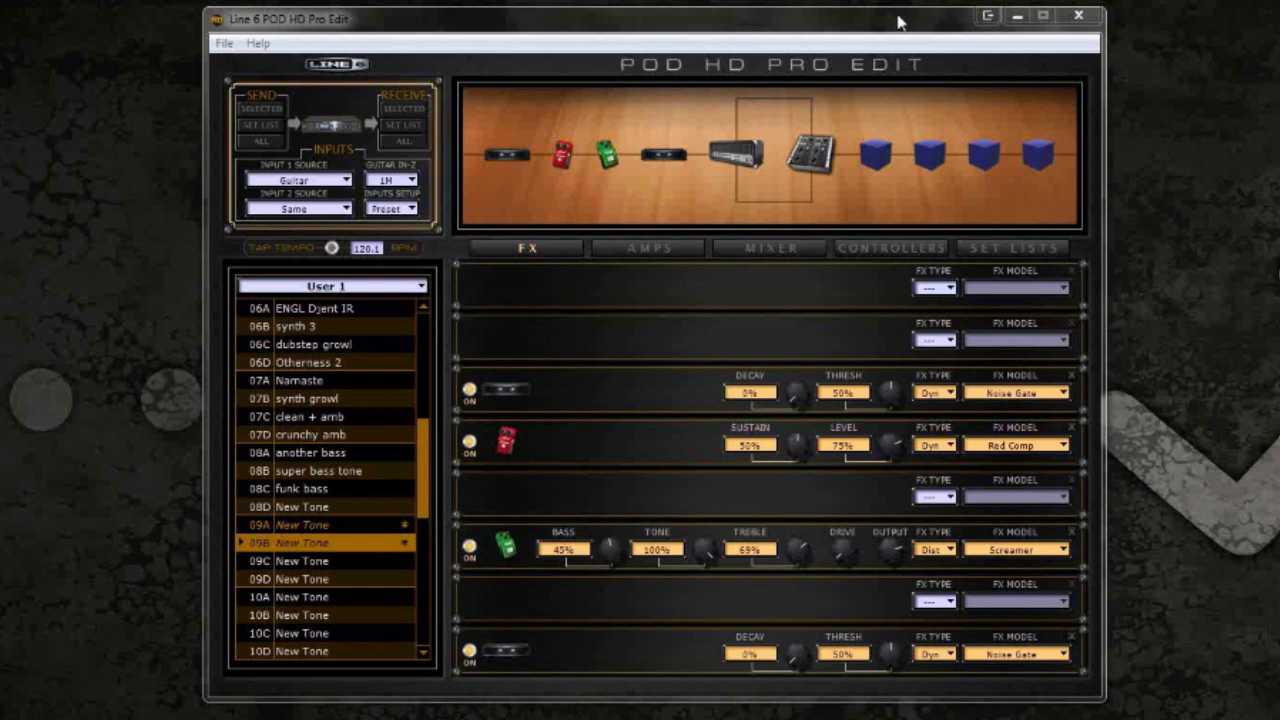
Step: Sweep the Screamer Bass to 100%, then 0%, and settle it at about 40%
click(897, 21)
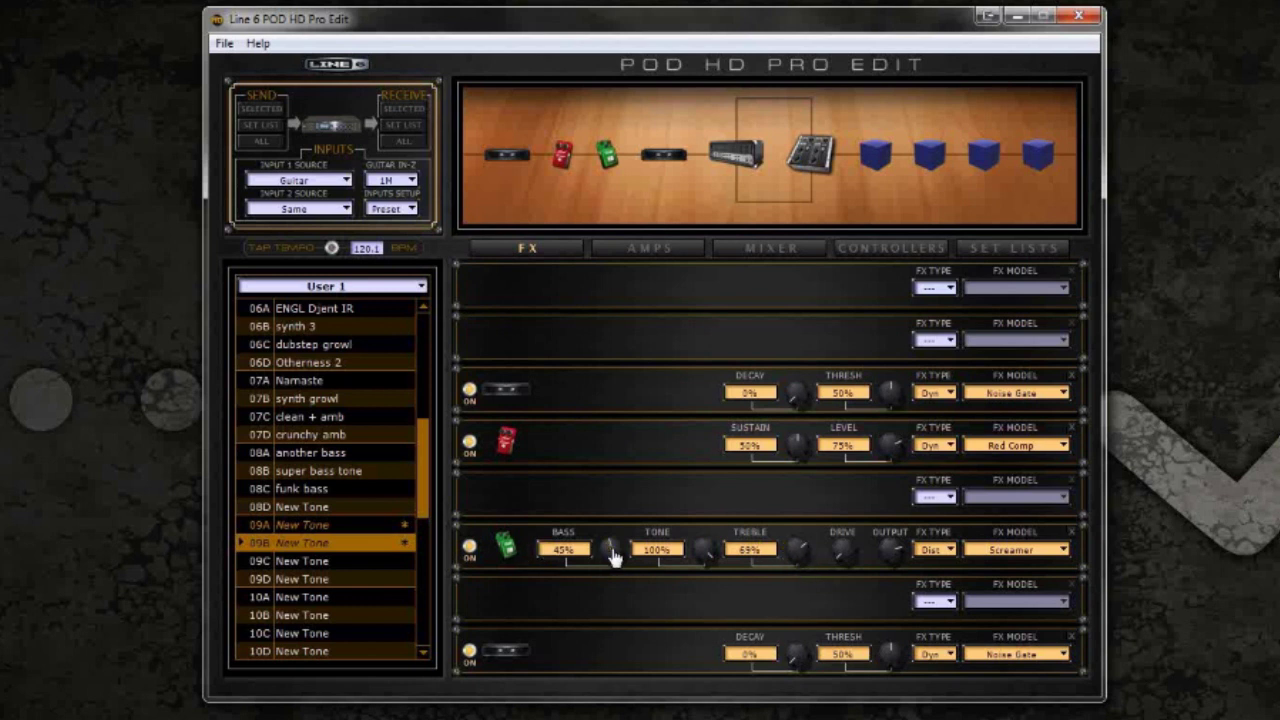
drag(613, 556, 617, 405)
drag(608, 545, 610, 684)
drag(594, 557, 606, 509)
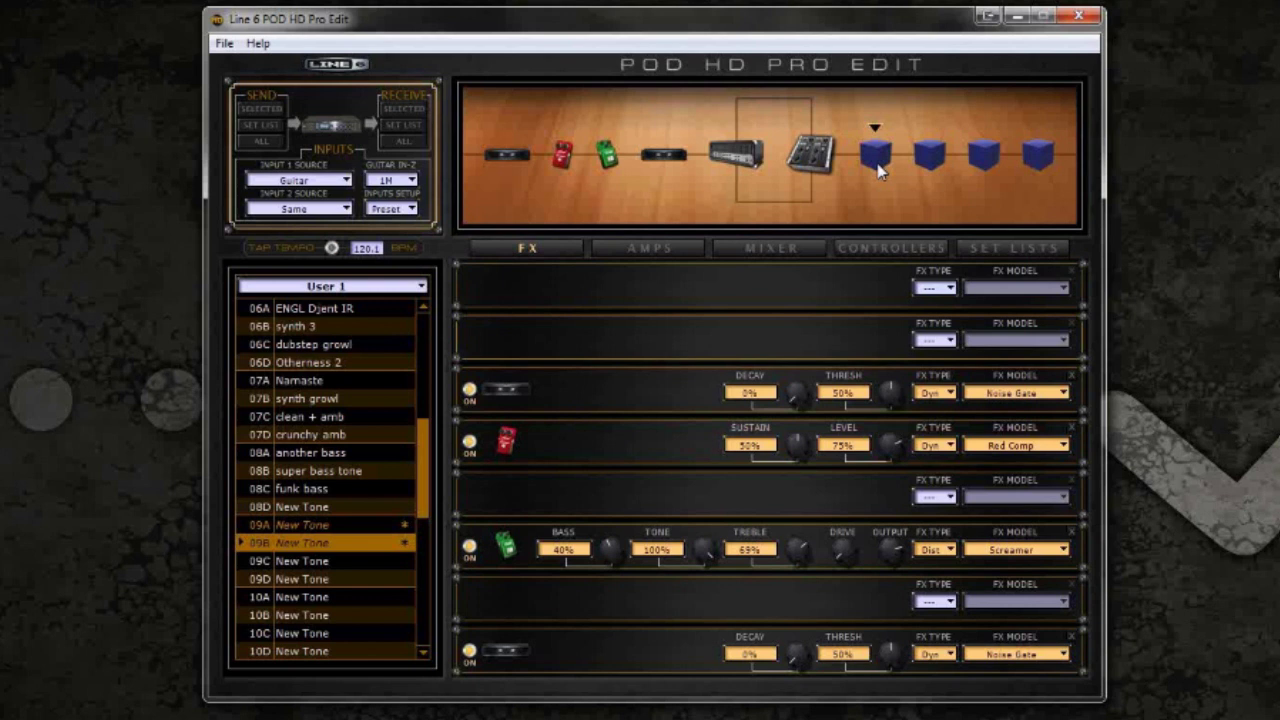
Step: Turn the second slot into a Parametric EQ and raise its frequency to 70%
click(935, 340)
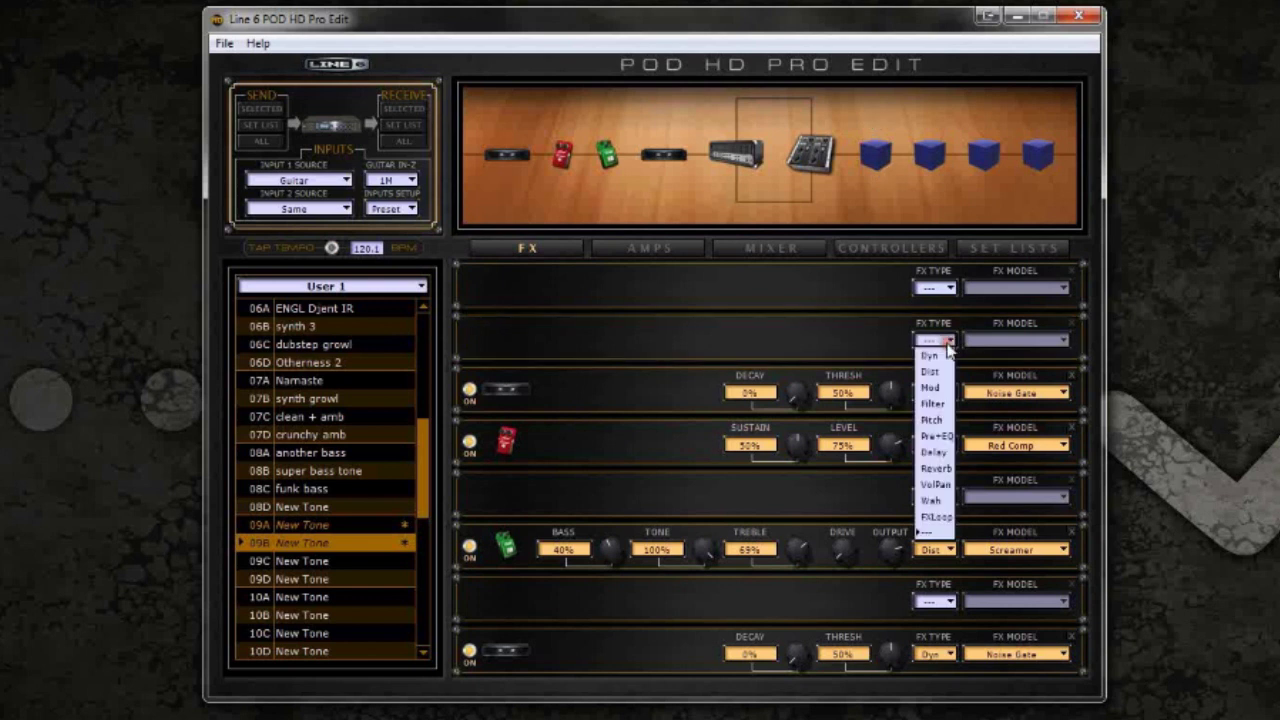
click(940, 436)
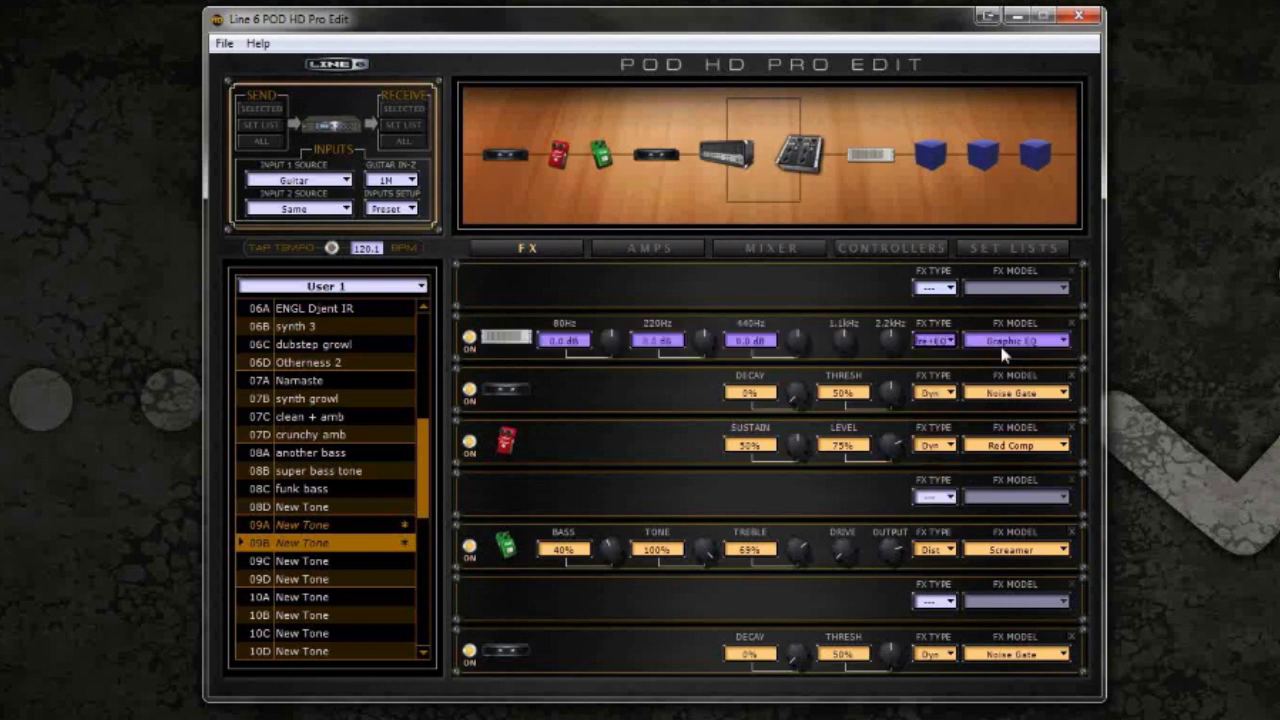
click(1003, 345)
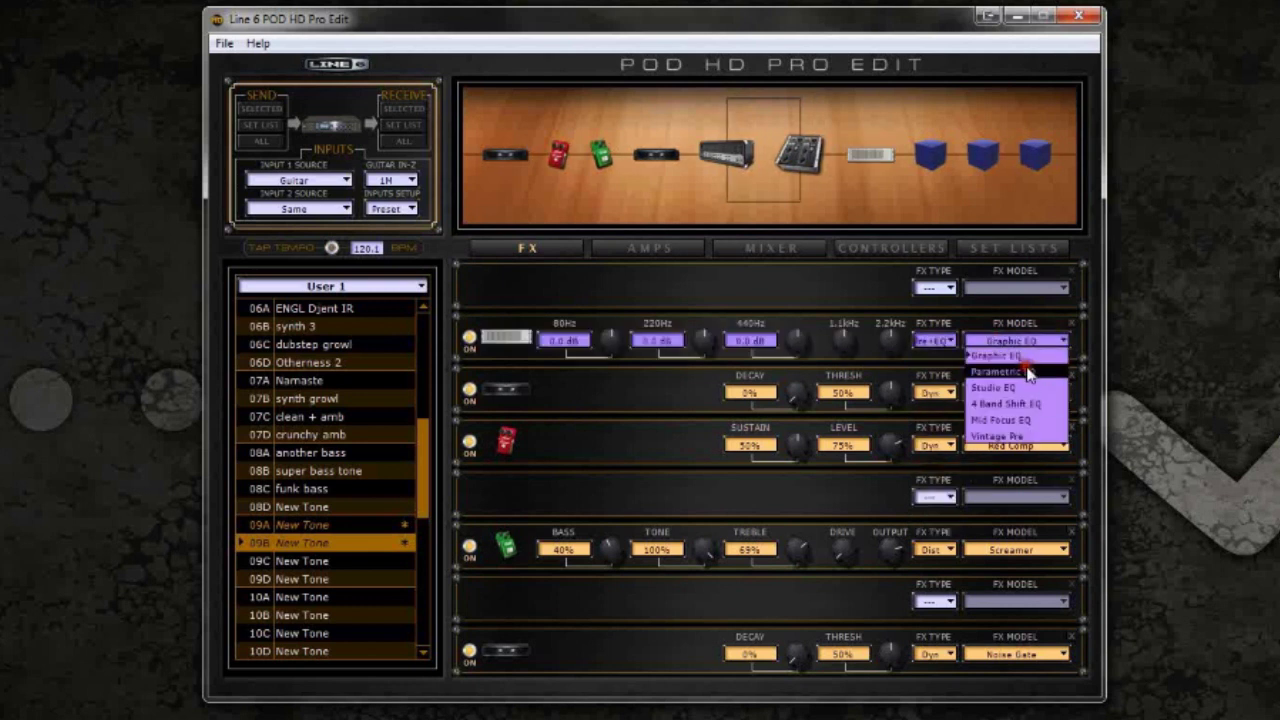
click(1030, 375)
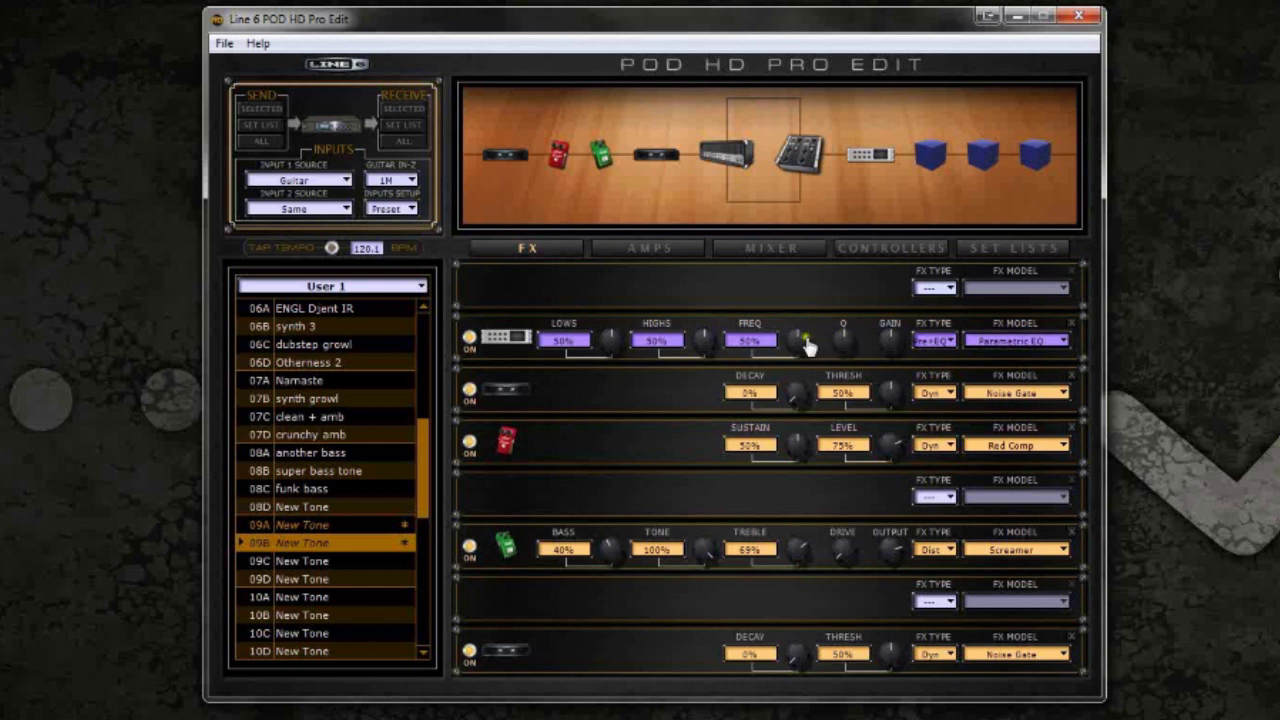
drag(800, 340, 890, 346)
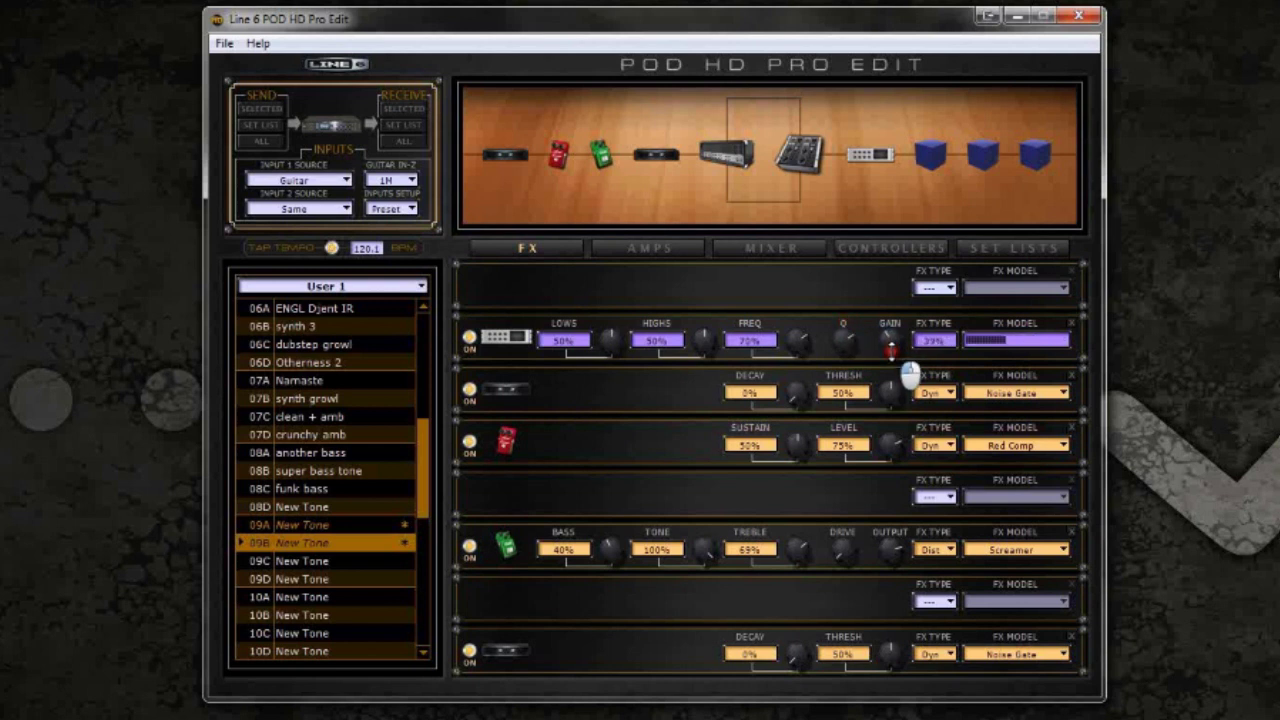
Step: A/B the Parametric EQ by toggling its bypass repeatedly, leaving it on
click(470, 339)
click(470, 339)
click(470, 339)
click(470, 339)
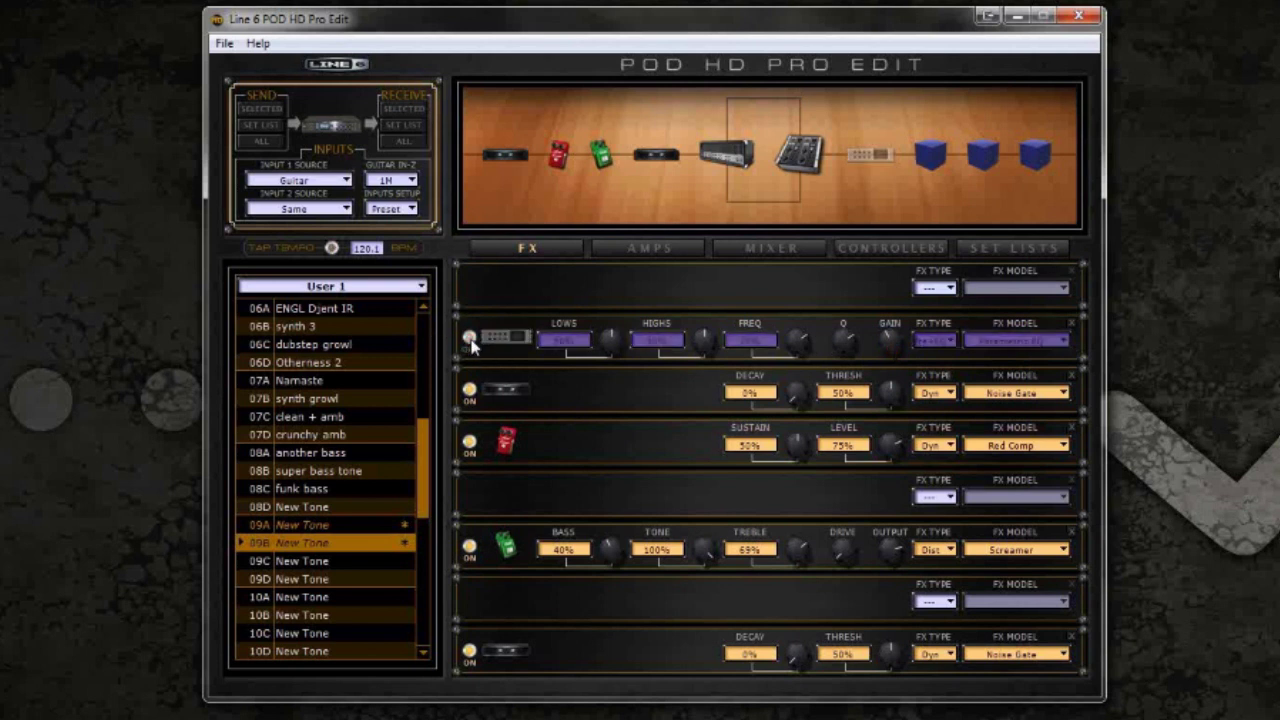
click(470, 339)
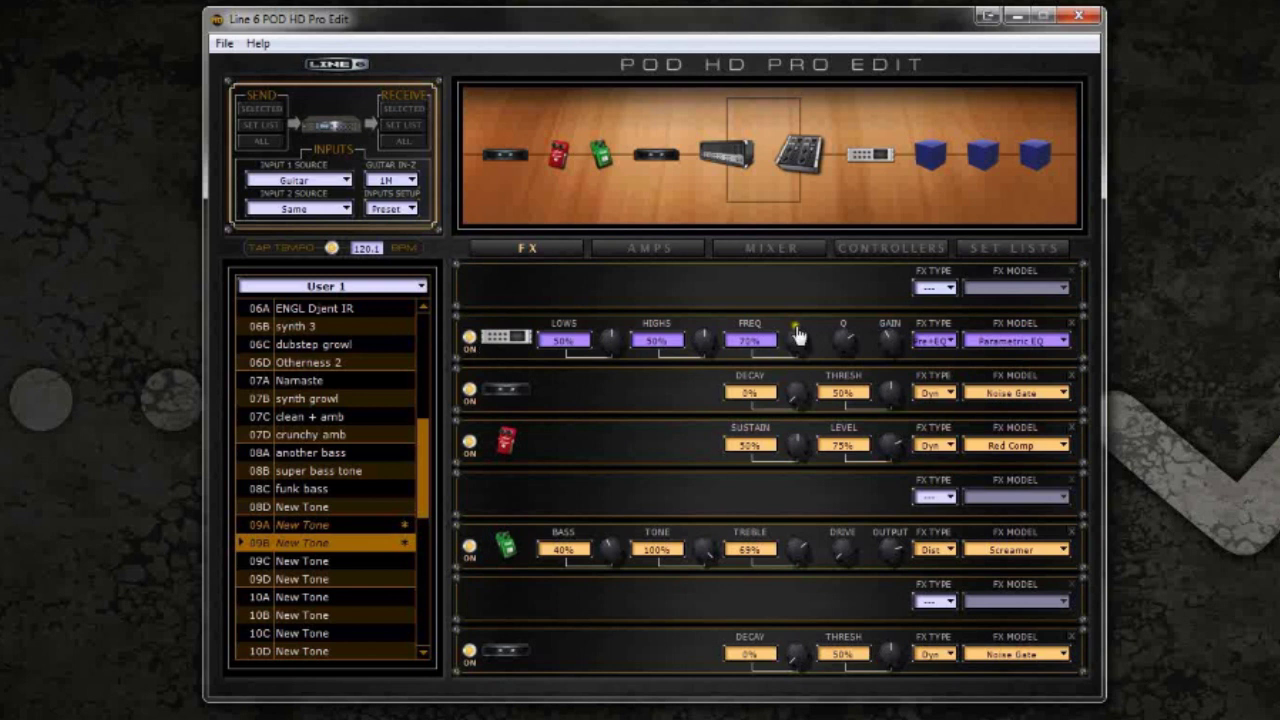
click(924, 160)
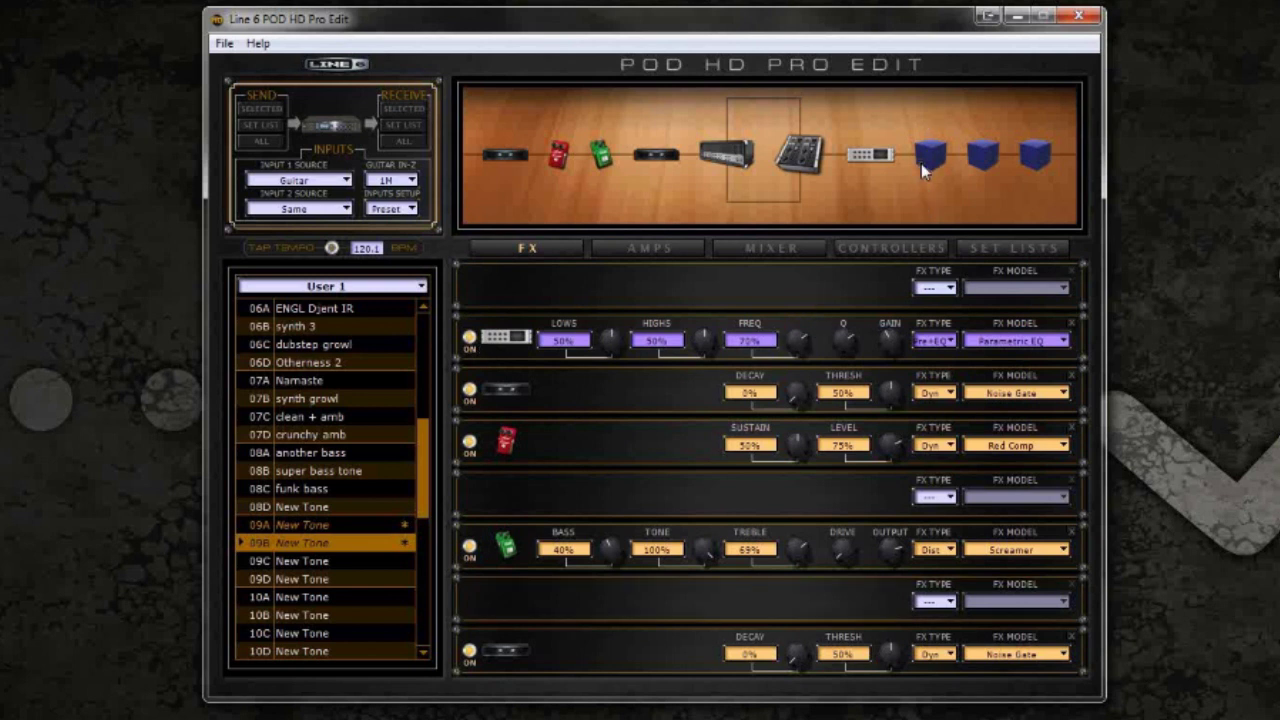
Step: Add a Pre+EQ Parametric EQ at 41% frequency in the empty slot, A/B it, then show Amp A
click(921, 608)
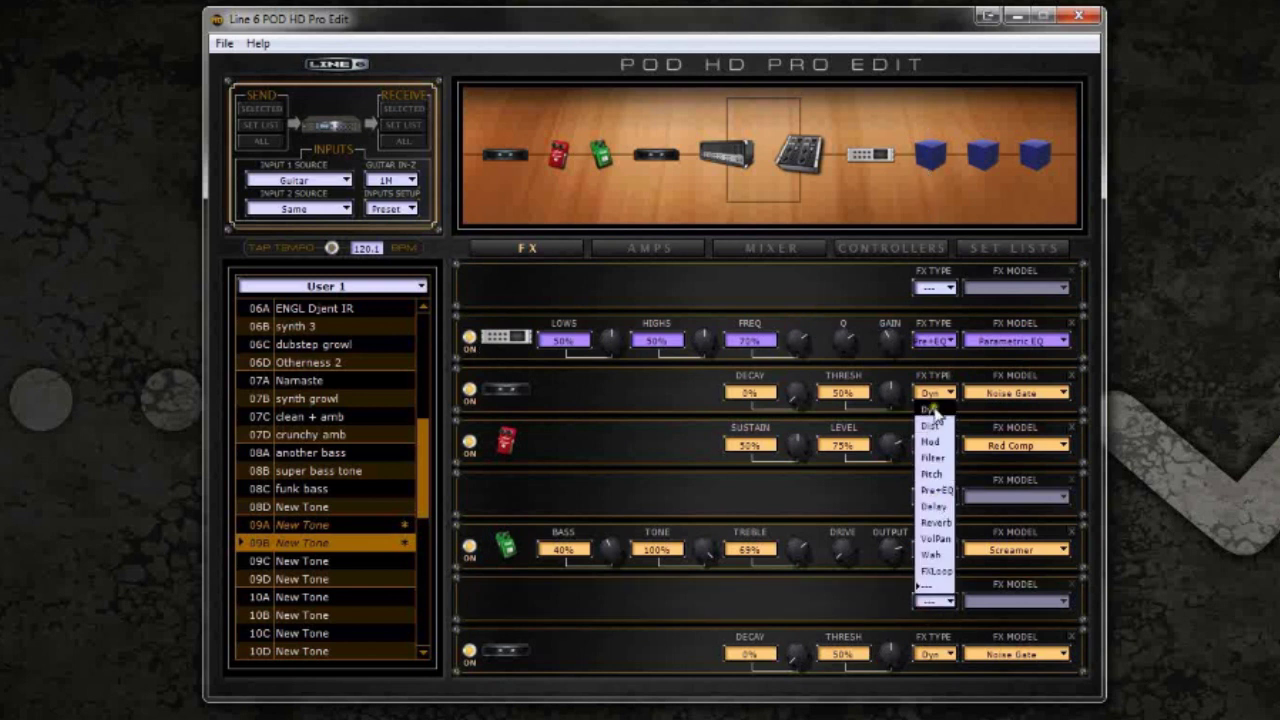
click(937, 490)
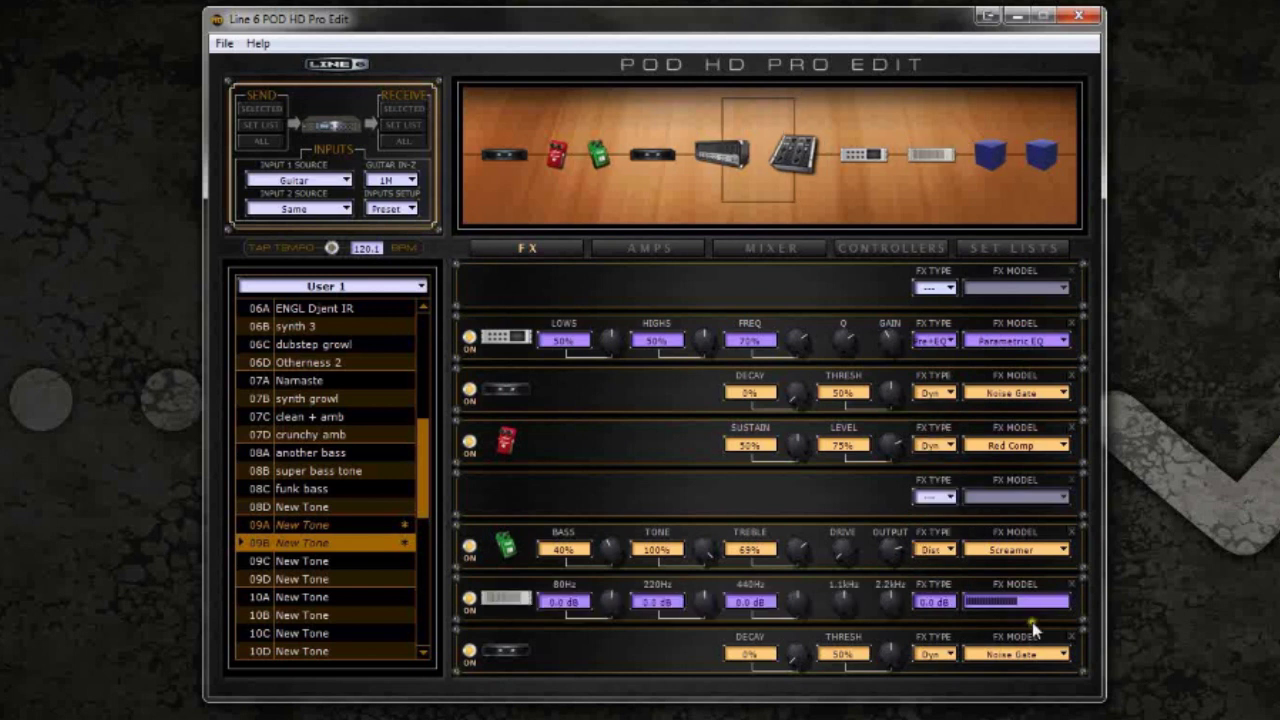
click(1035, 603)
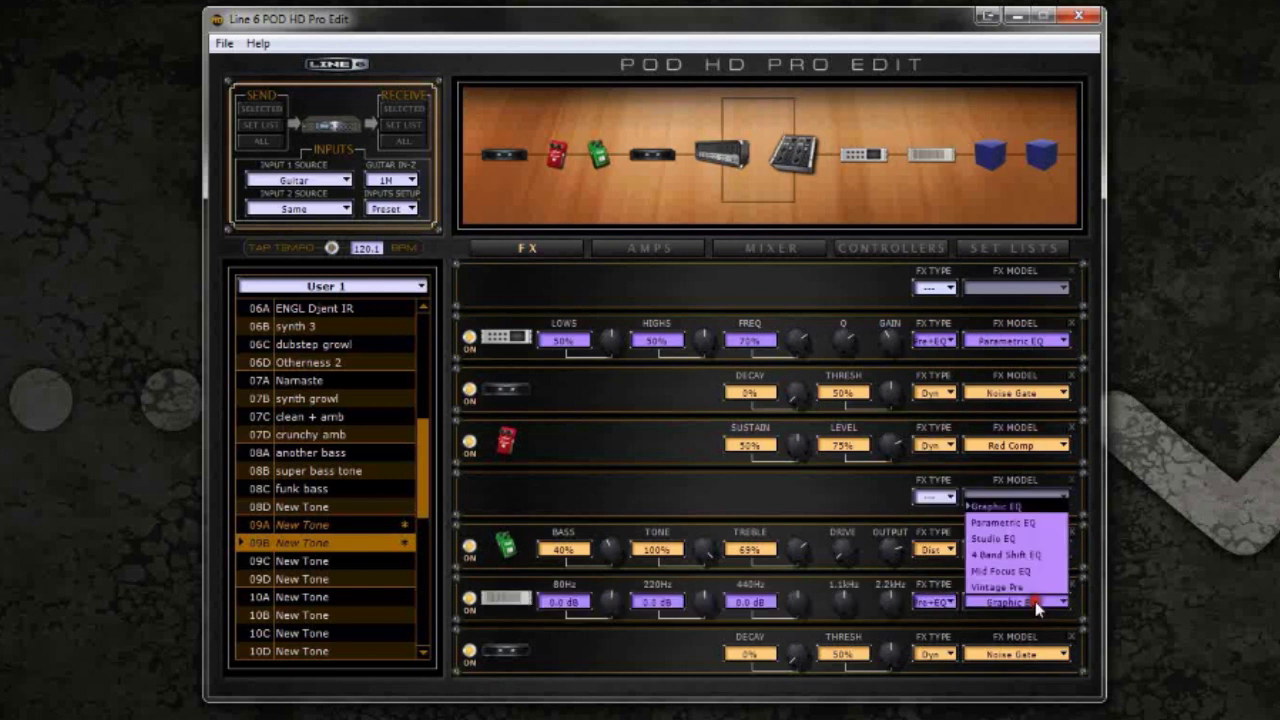
click(1040, 524)
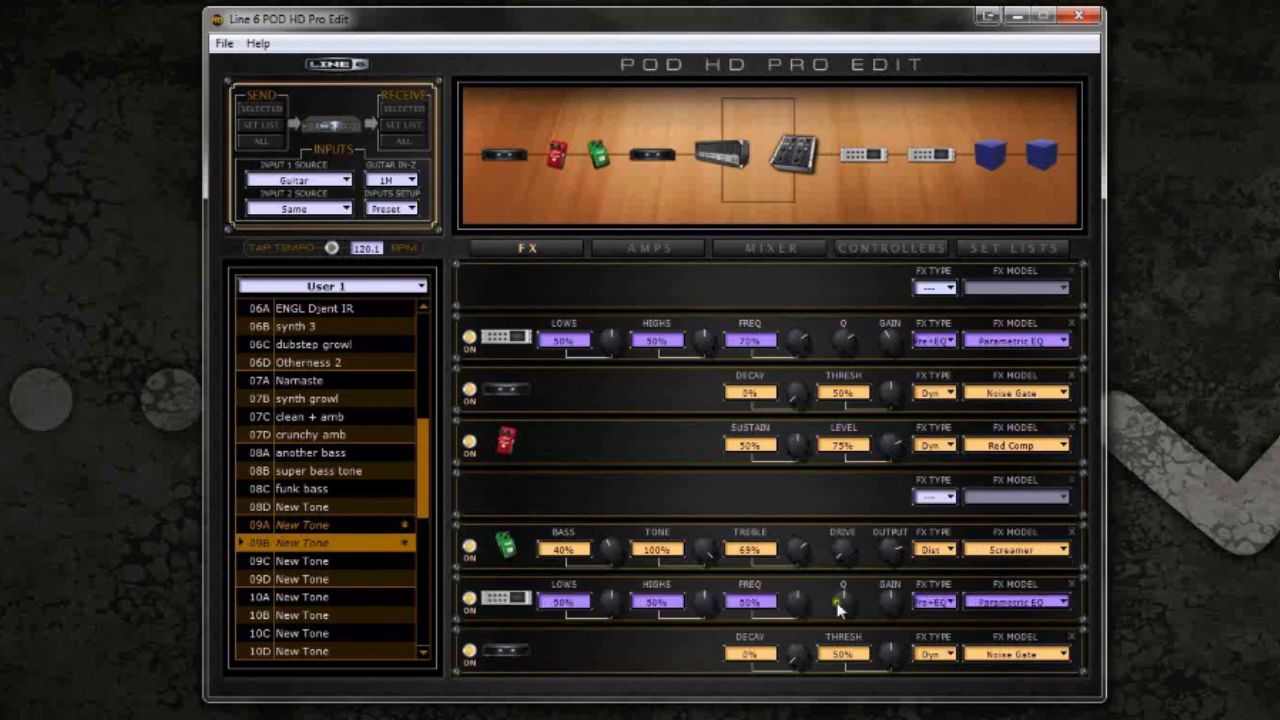
drag(798, 601, 887, 612)
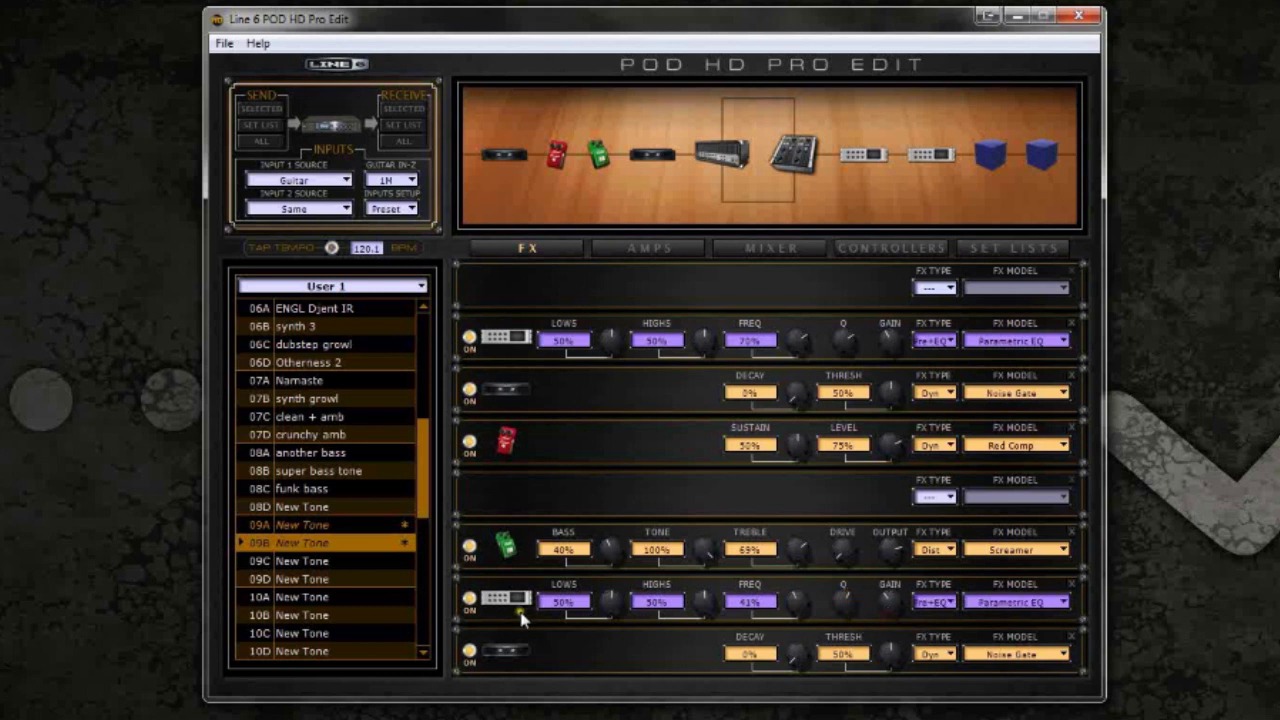
click(469, 600)
click(470, 600)
click(732, 158)
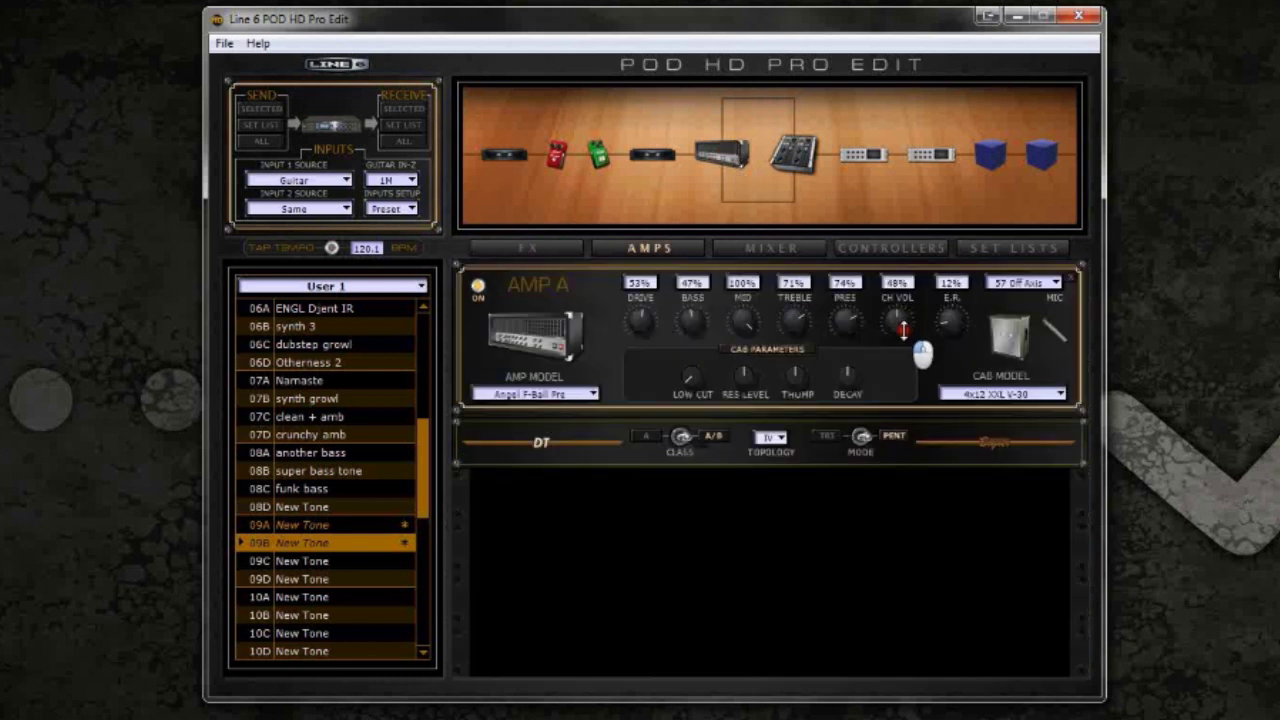
Step: Select the empty block after the amp, set its top slot to an EQ effect, and pick Parametric EQ
click(996, 157)
click(996, 157)
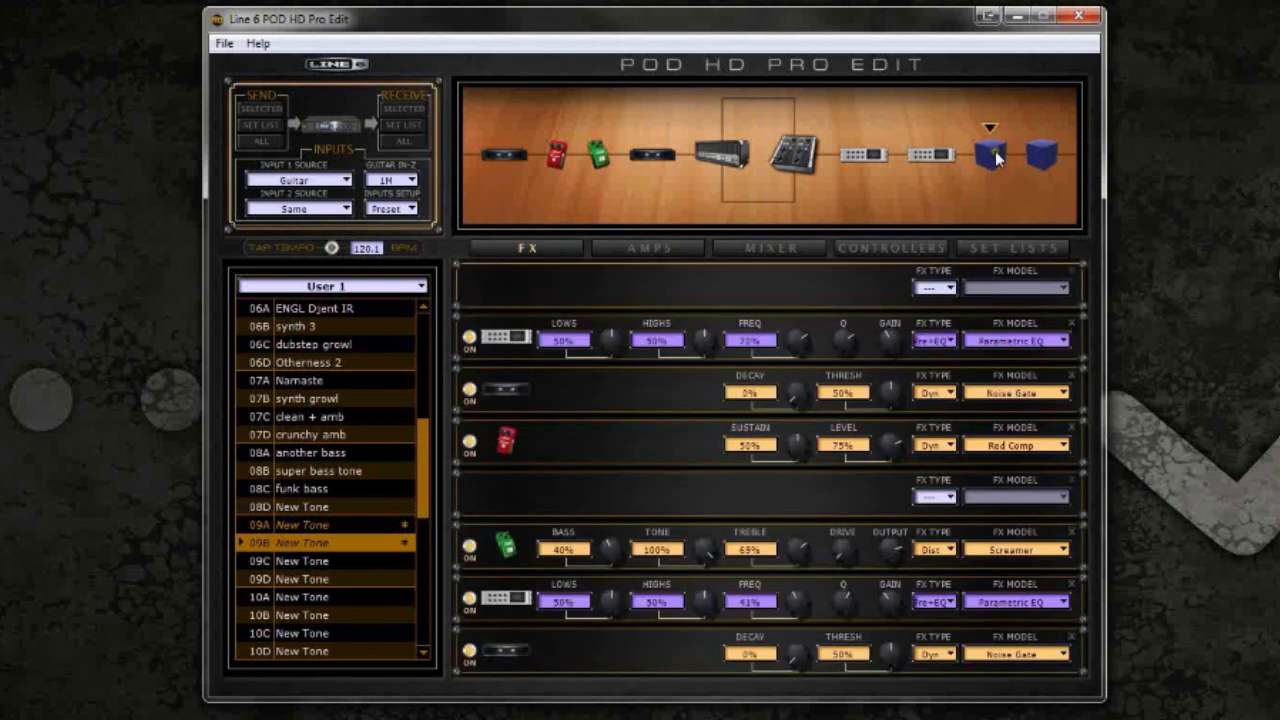
click(935, 288)
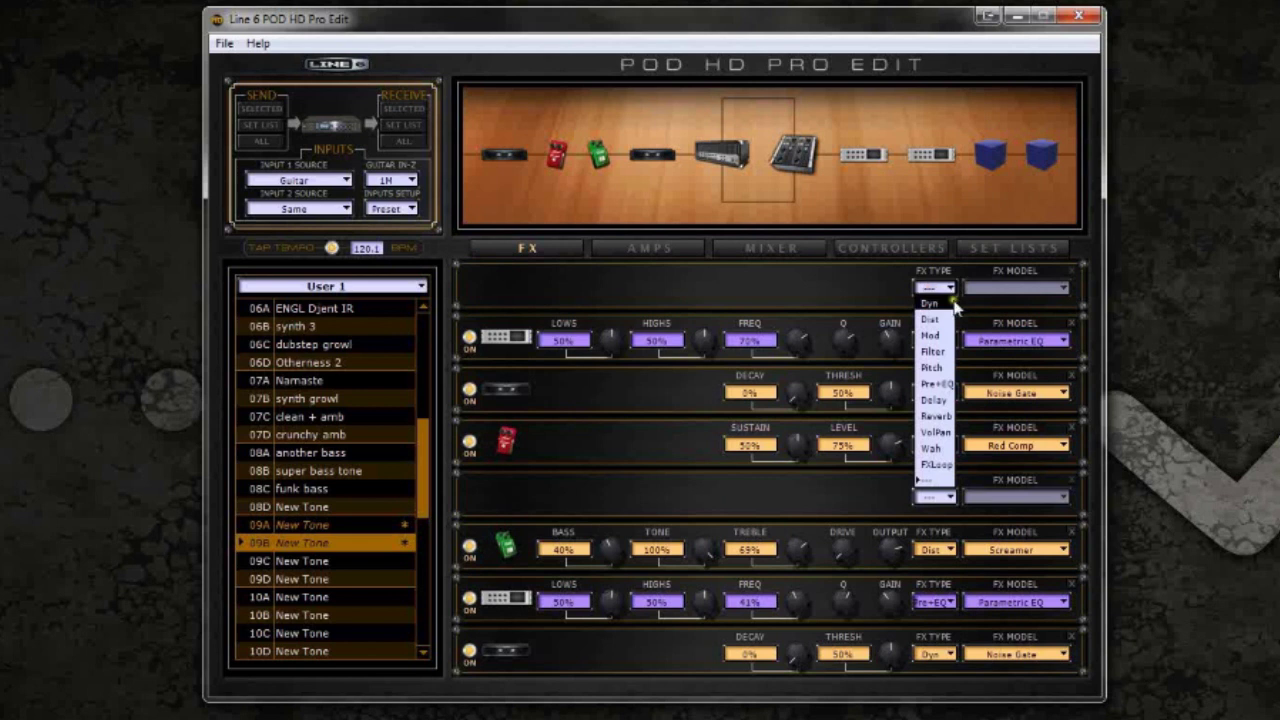
click(937, 384)
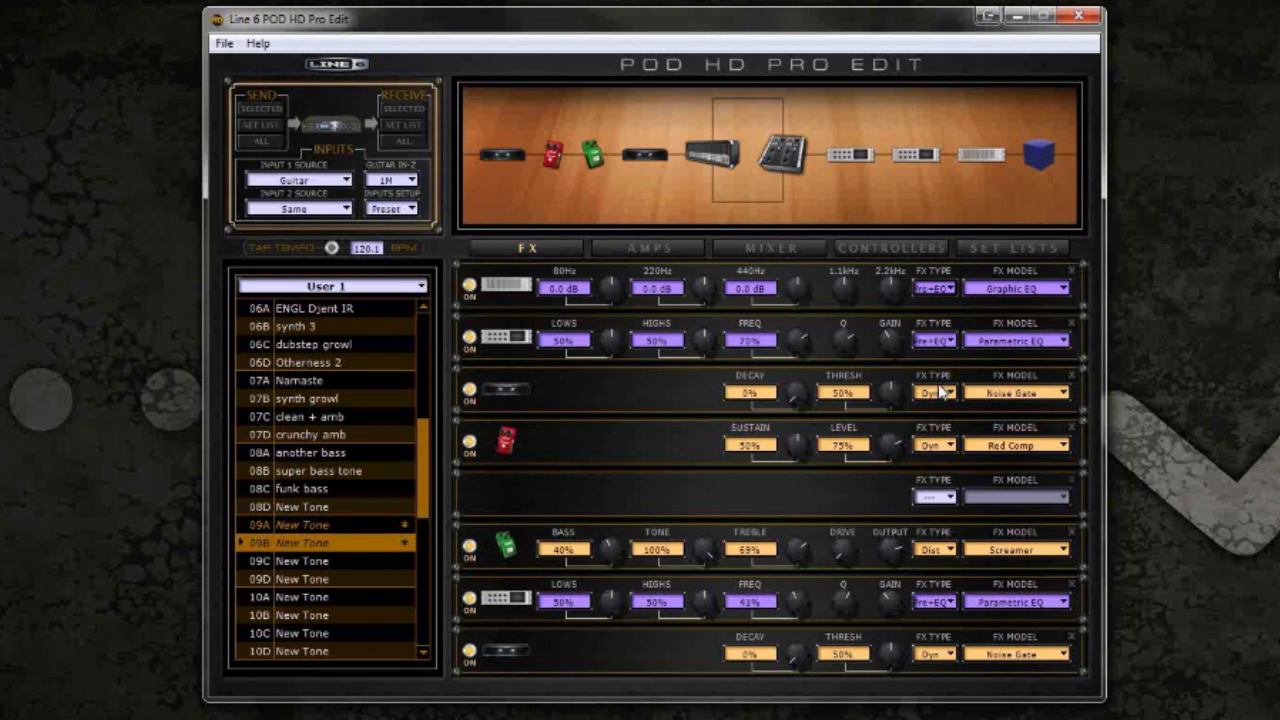
click(1029, 290)
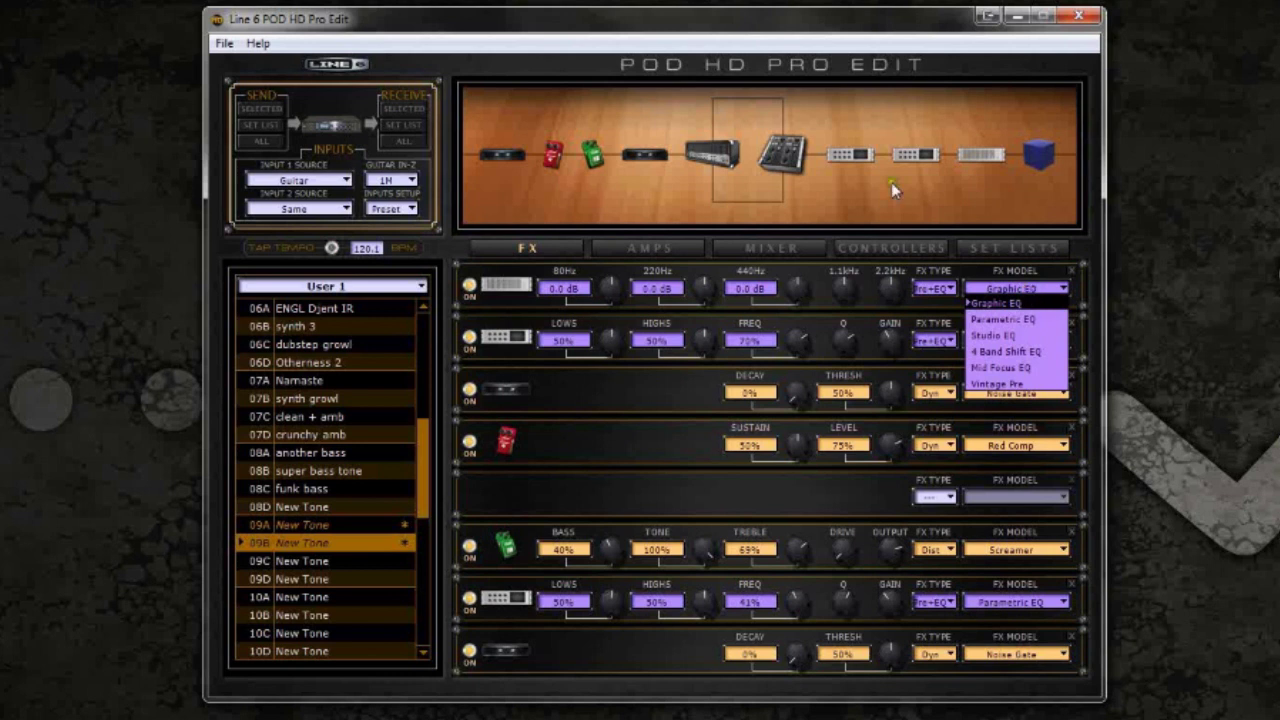
click(1042, 321)
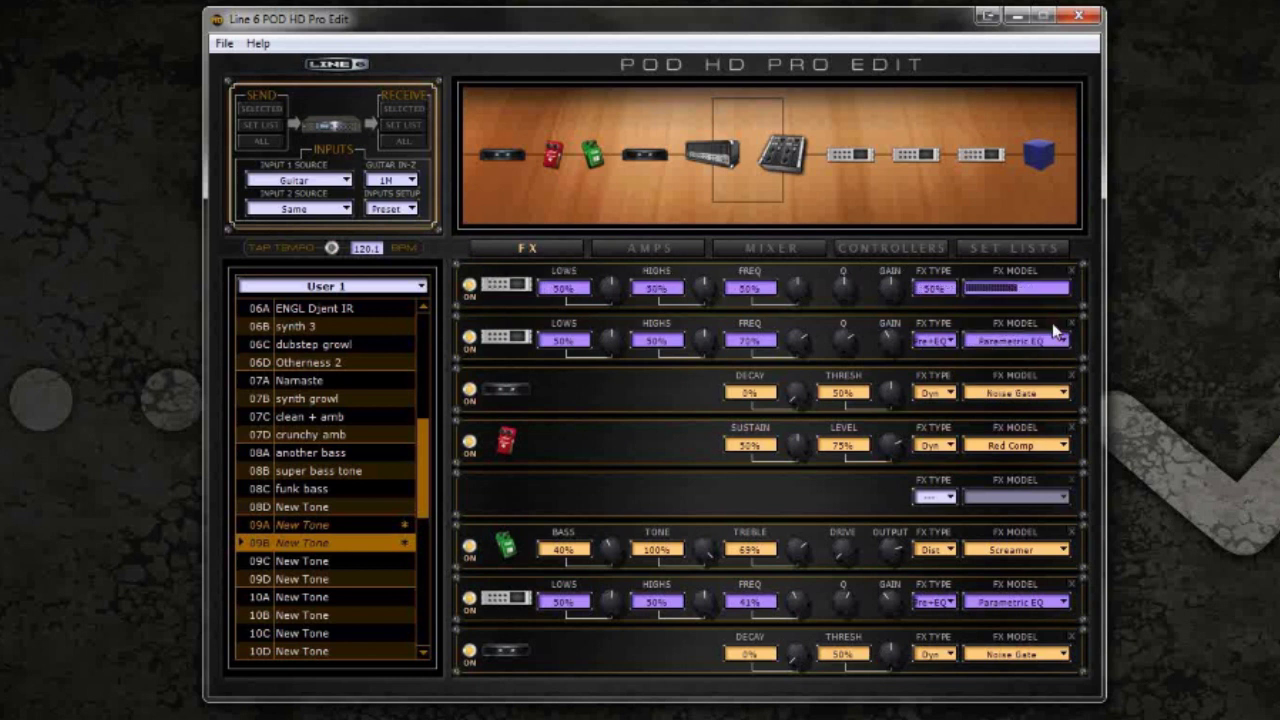
click(1028, 290)
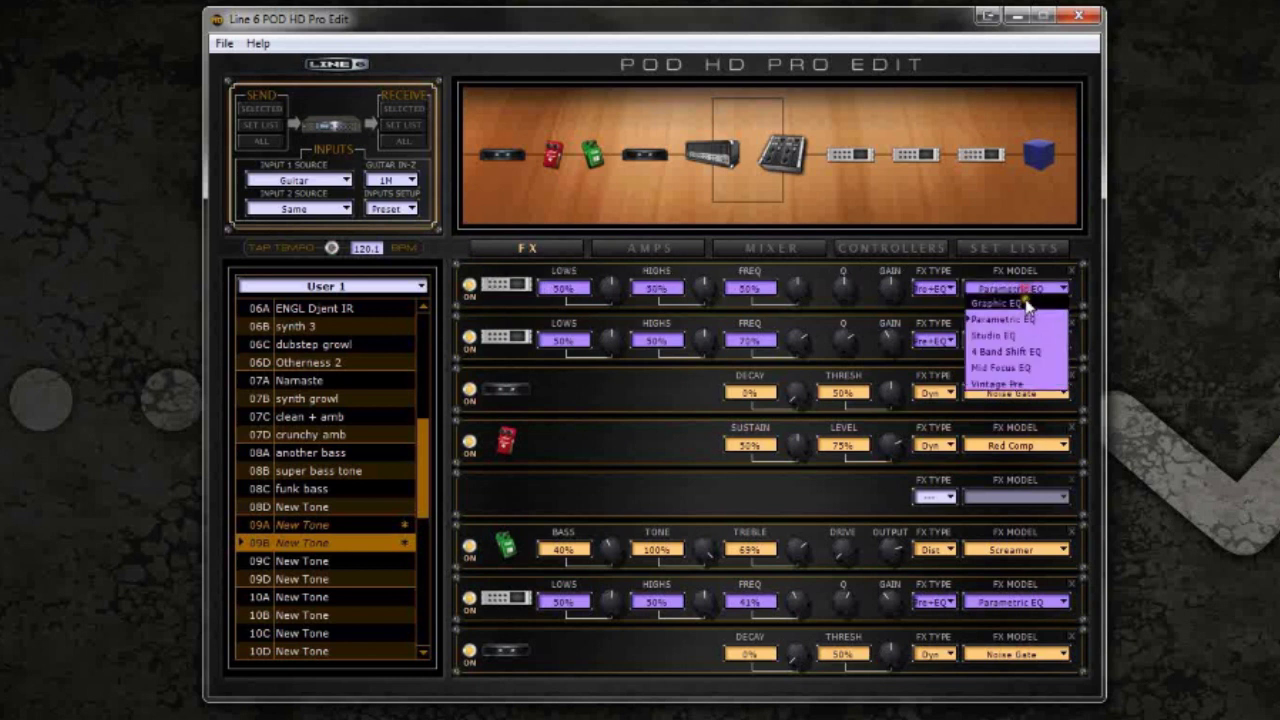
Step: Switch the top slot to 4 Band Shift EQ and raise high mid to about 4.5 dB
click(1051, 352)
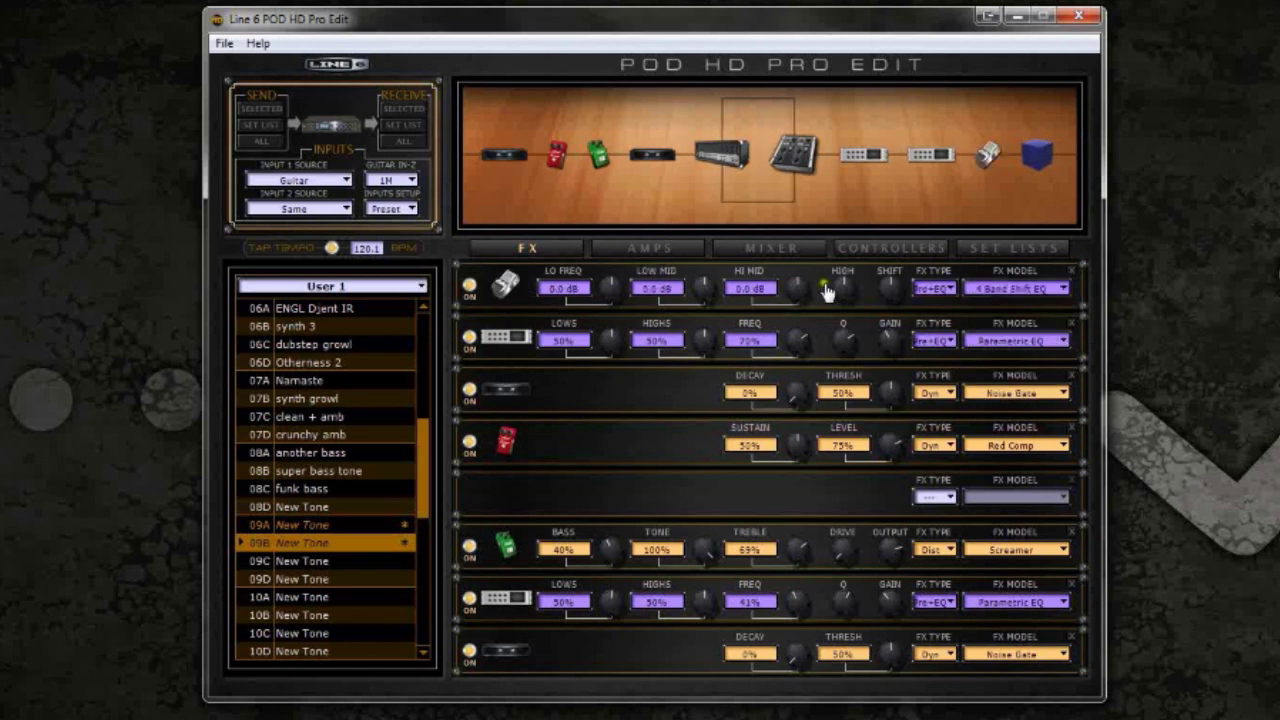
scroll(800, 291, up, 5)
mouse_move(795, 270)
mouse_down()
mouse_move(795, 238)
mouse_move(800, 276)
mouse_up()
Step: Set the high band to 1.8 dB and low mid to 2.3 dB, then bypass and re-enable to compare
drag(840, 282, 890, 272)
drag(703, 290, 700, 262)
click(470, 287)
click(470, 287)
Step: Make the fifth slot a Dyn Noise Gate with decay 0%, then bring up Amp A's settings
click(938, 496)
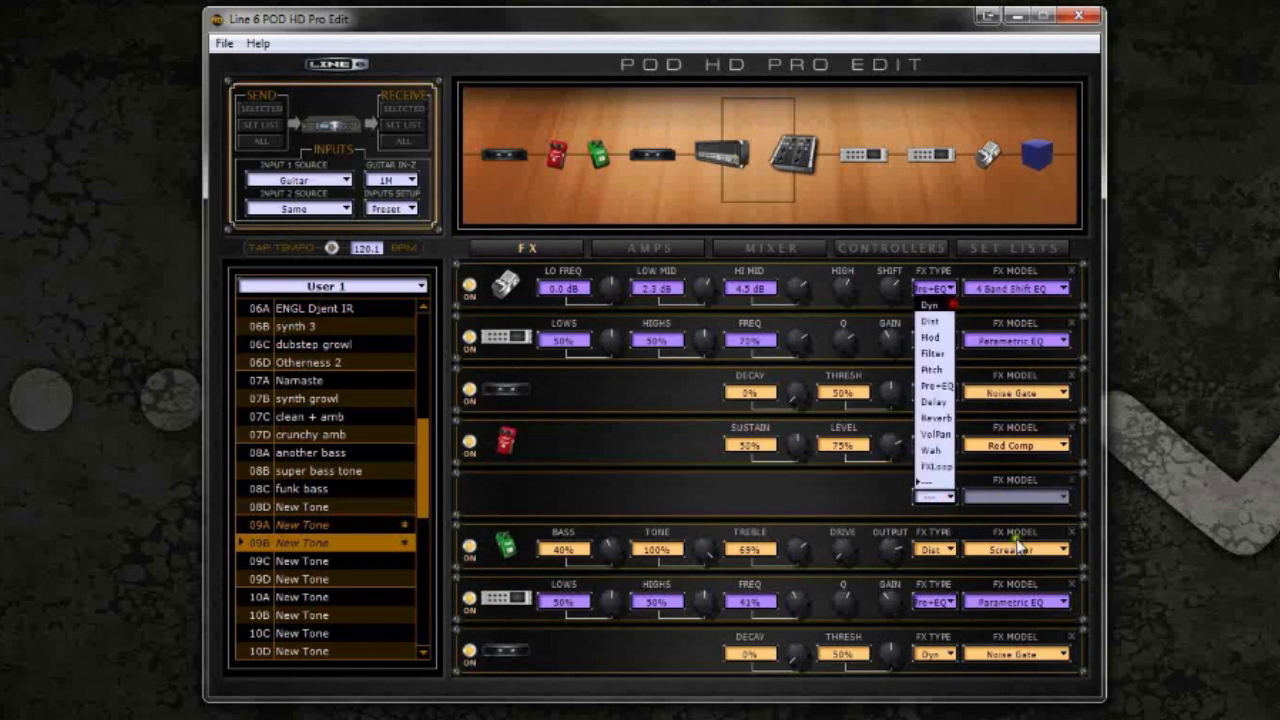
click(930, 305)
click(1040, 497)
click(1038, 497)
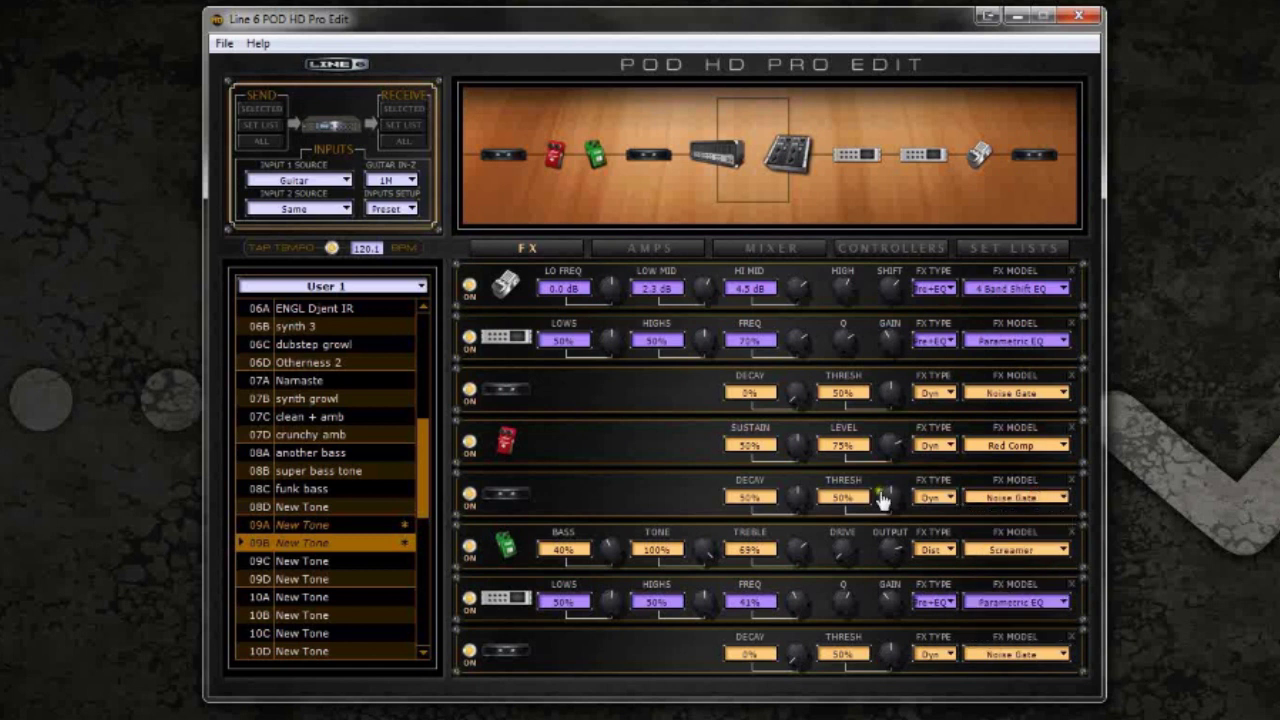
drag(798, 499, 823, 522)
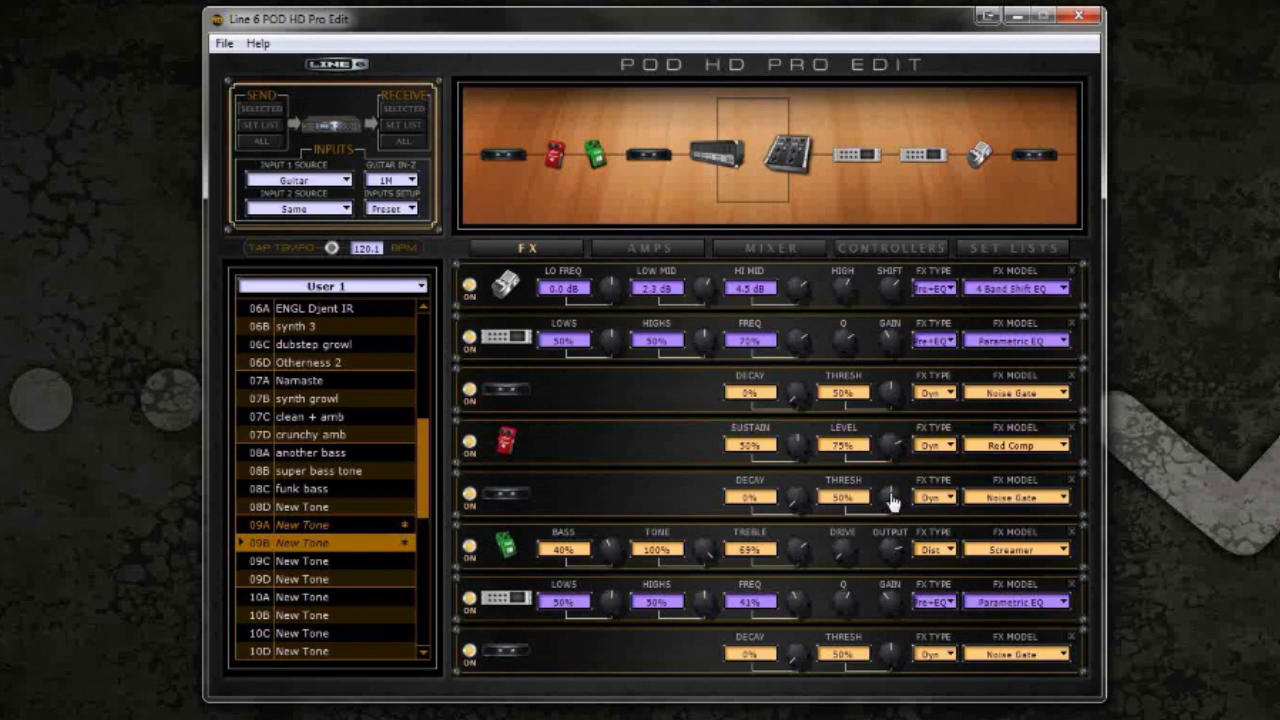
scroll(891, 497, up, 7)
click(720, 155)
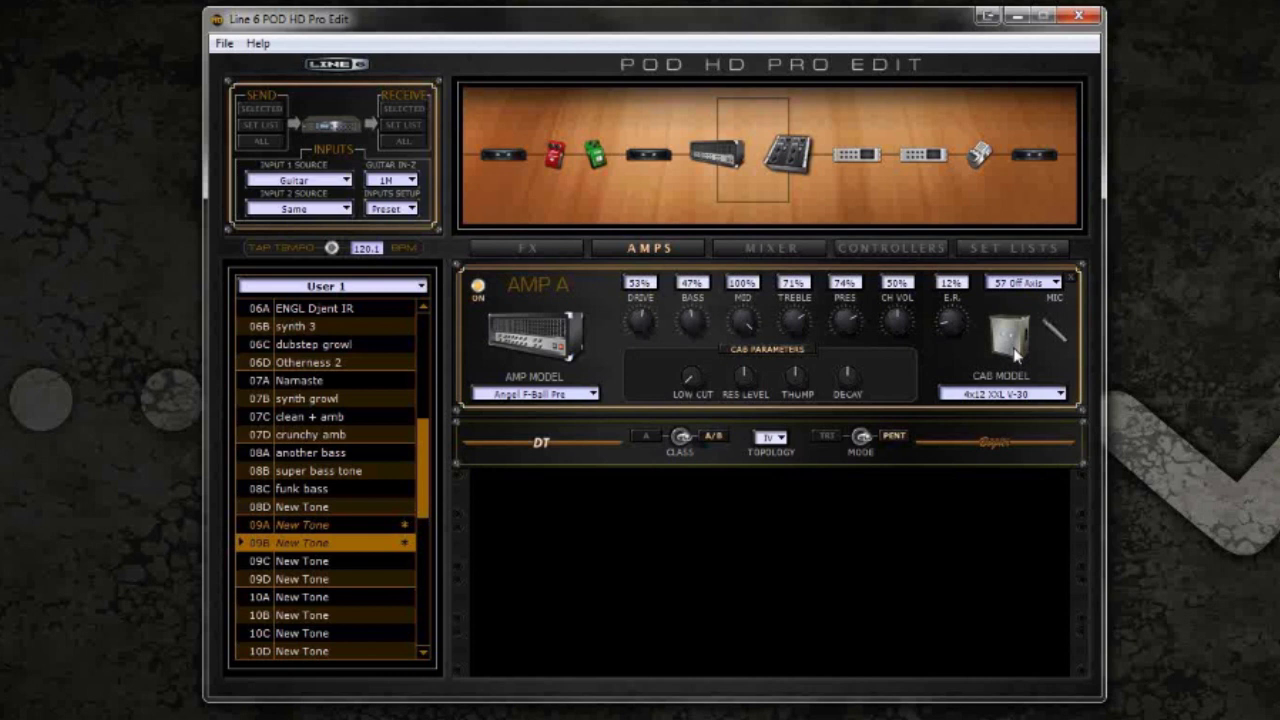
drag(798, 24, 820, 28)
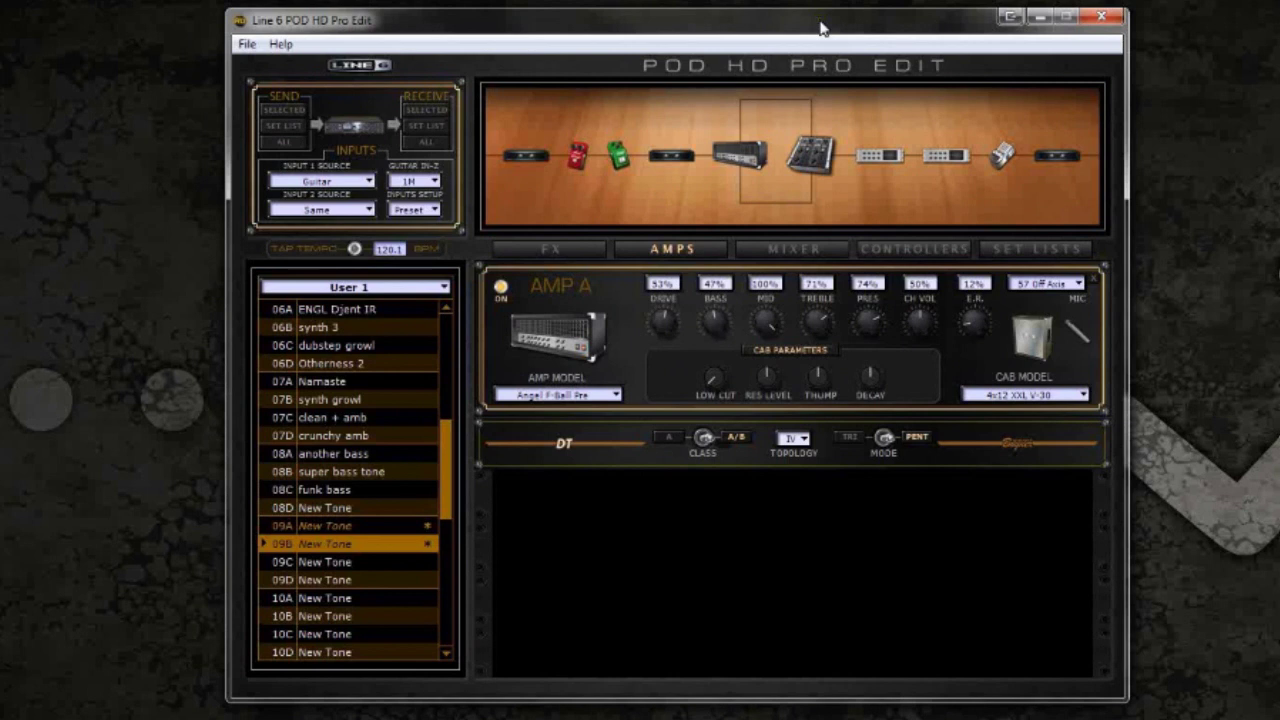